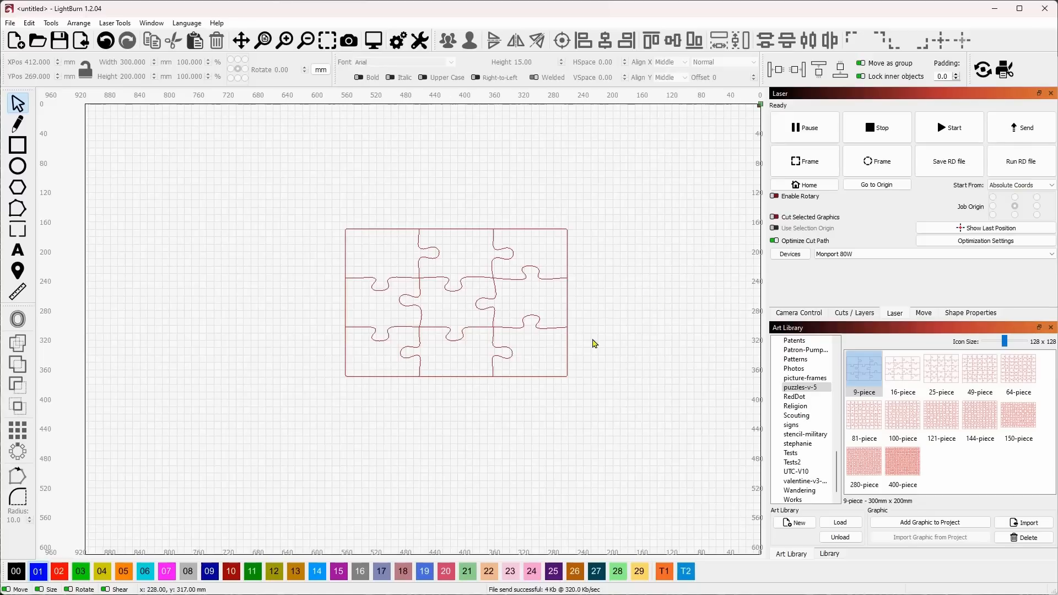
Replace the 9-piece puzzle with heart graphic 10 from the valentine-v3 art library, placed near the middle of the workspace
{"action": "left_click", "coordinate": [567, 326]}
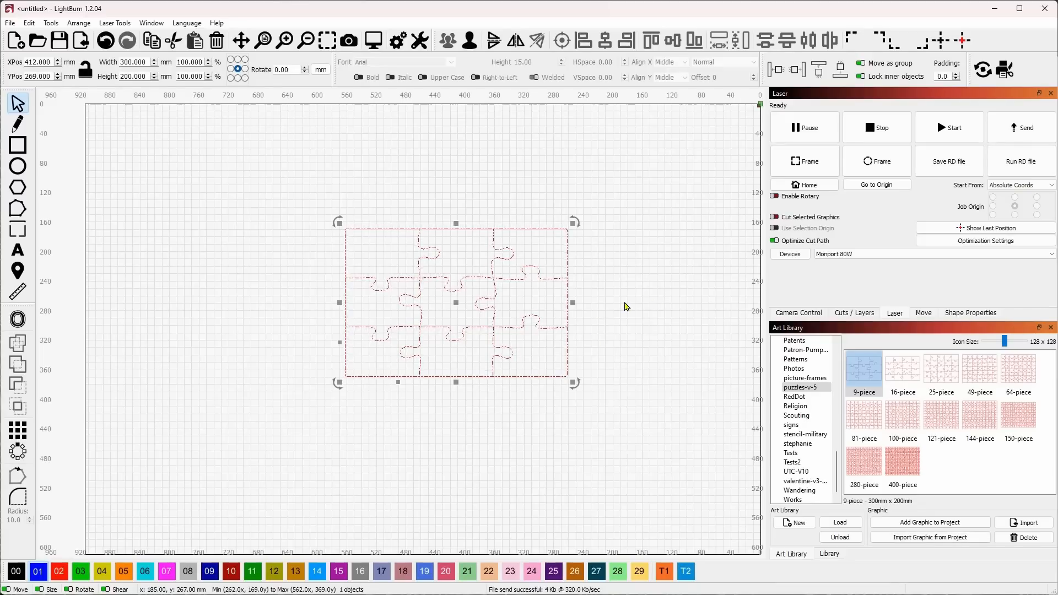
{"action": "key", "text": "Delete"}
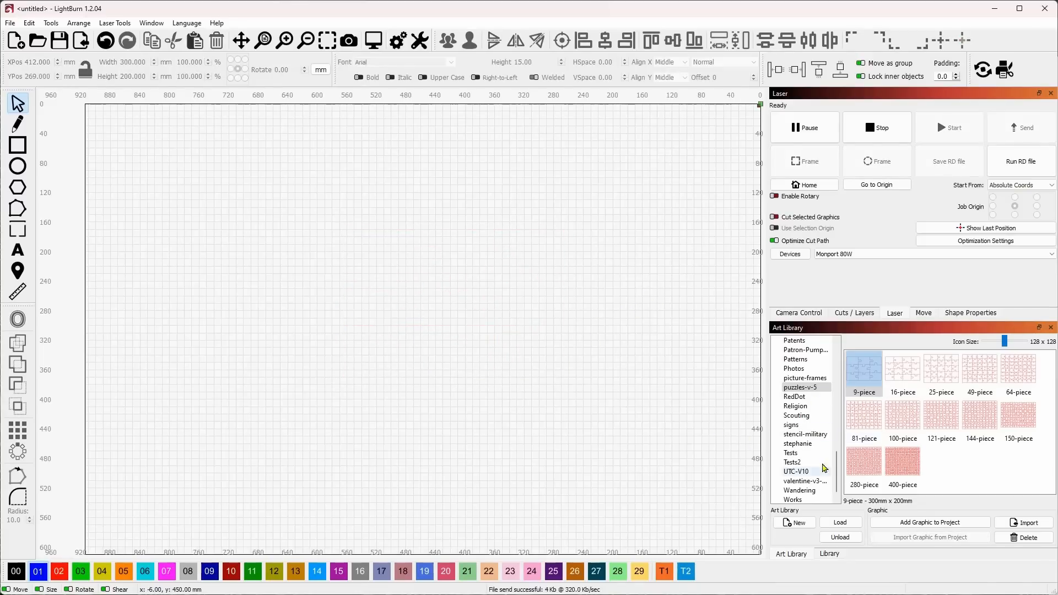
{"action": "left_click", "coordinate": [818, 481]}
{"action": "double_click", "coordinate": [1016, 419]}
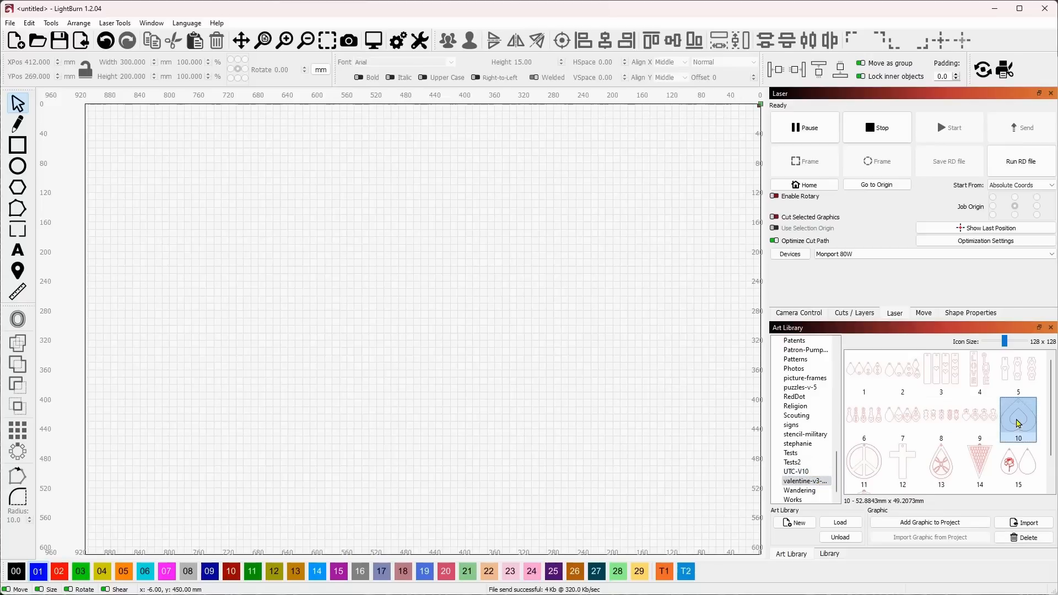
{"action": "left_click_drag", "start_coordinate": [402, 327], "coordinate": [427, 285]}
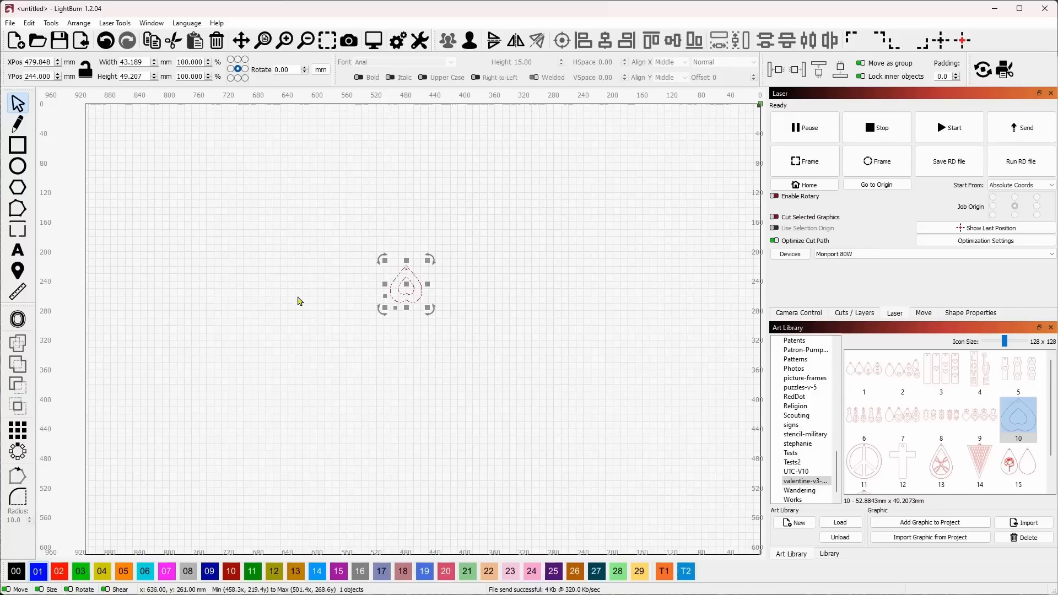
Ungroup the heart pendant graphic so its inner heart is a separate object
{"action": "scroll", "coordinate": [399, 292], "scroll_direction": "up", "scroll_amount": 5}
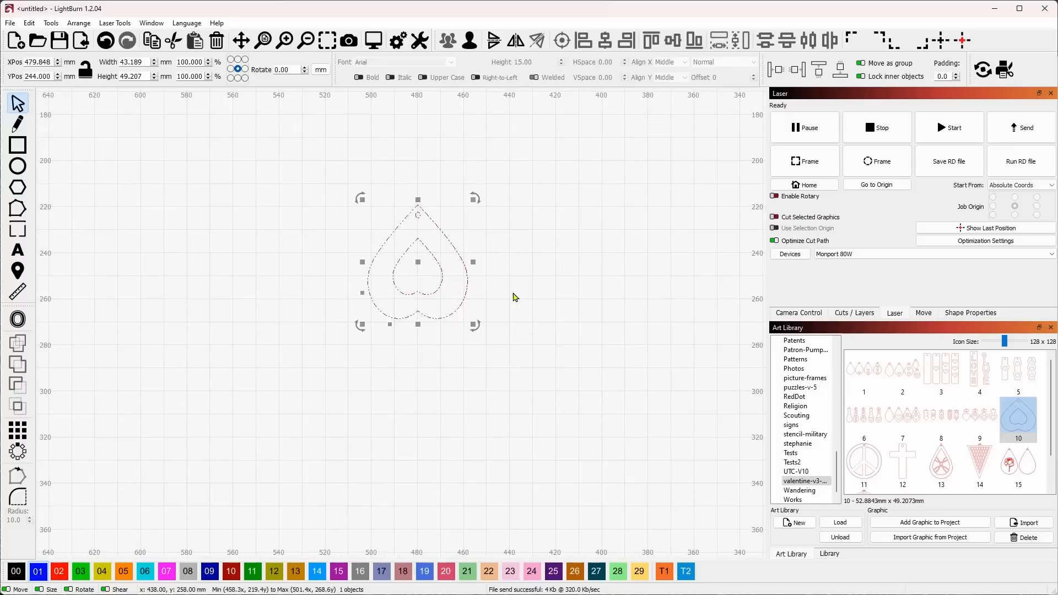
{"action": "left_click_drag", "start_coordinate": [459, 280], "coordinate": [407, 264]}
{"action": "left_click", "coordinate": [471, 45]}
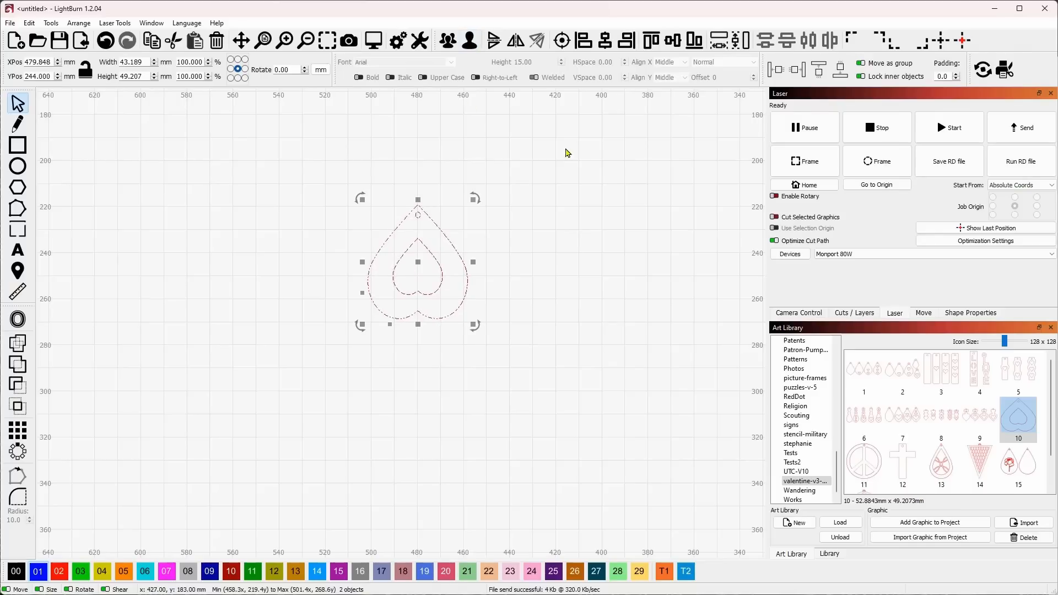
{"action": "left_click", "coordinate": [633, 249]}
Duplicate the inner heart and place the copy beside the pendant at X 438, Y 248 mm
{"action": "left_click", "coordinate": [439, 273]}
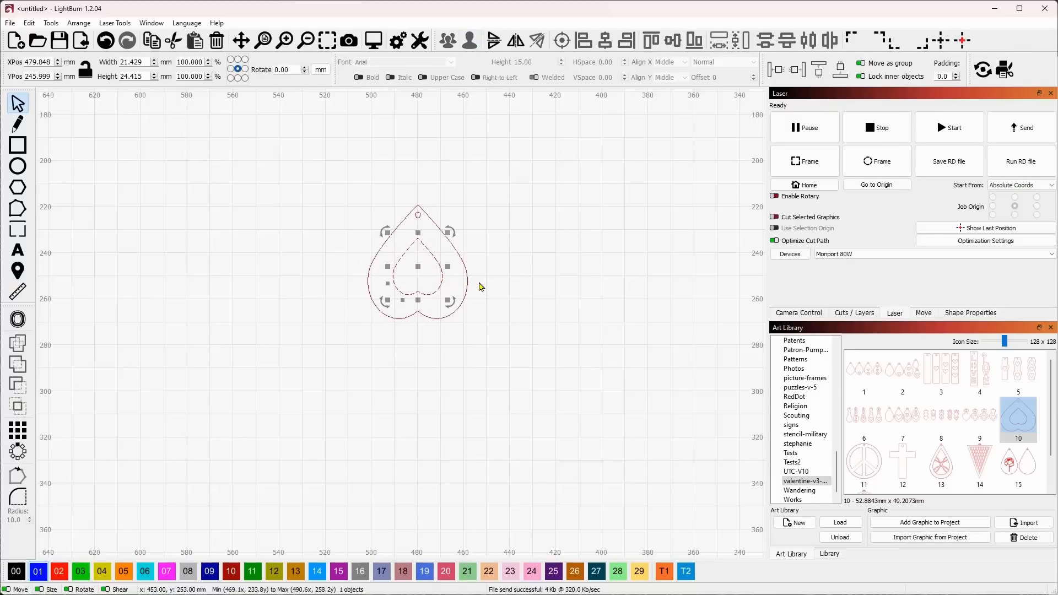
{"action": "left_click_drag", "start_coordinate": [417, 270], "coordinate": [514, 277]}
{"action": "left_click", "coordinate": [518, 353]}
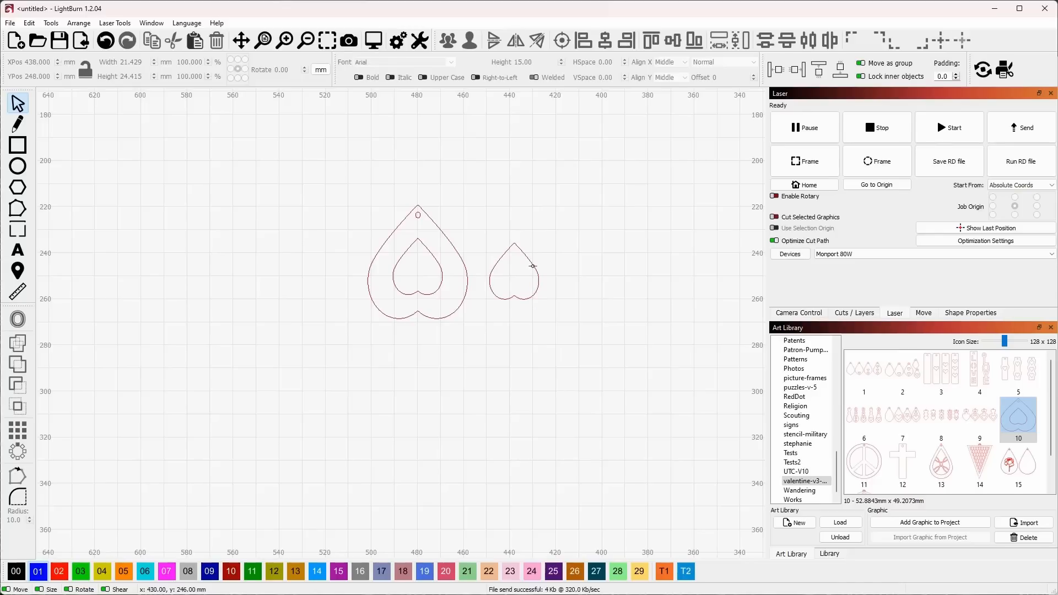
{"action": "left_click", "coordinate": [538, 282]}
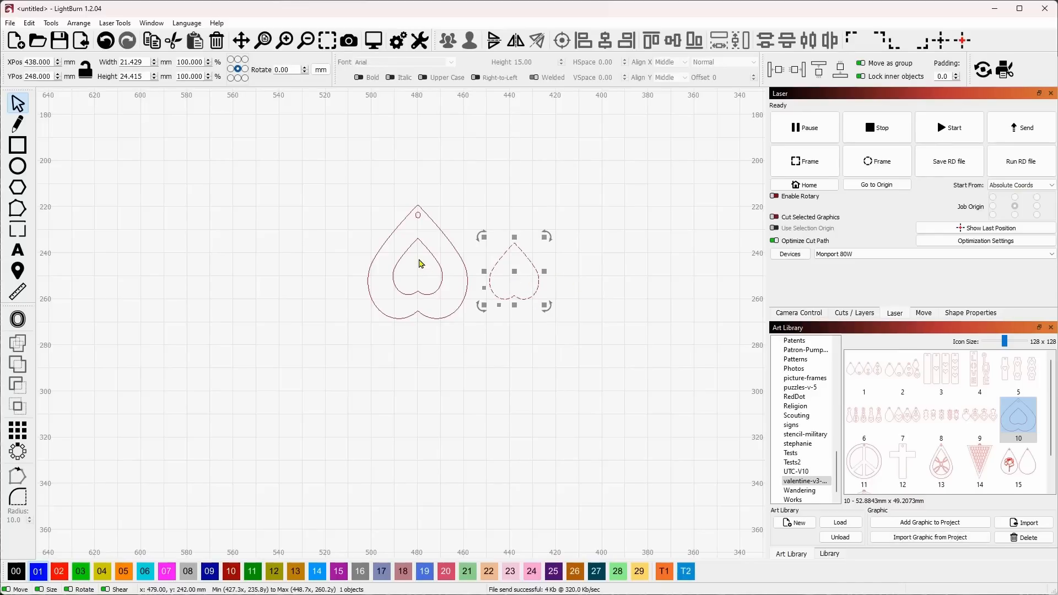
{"action": "left_click", "coordinate": [593, 336]}
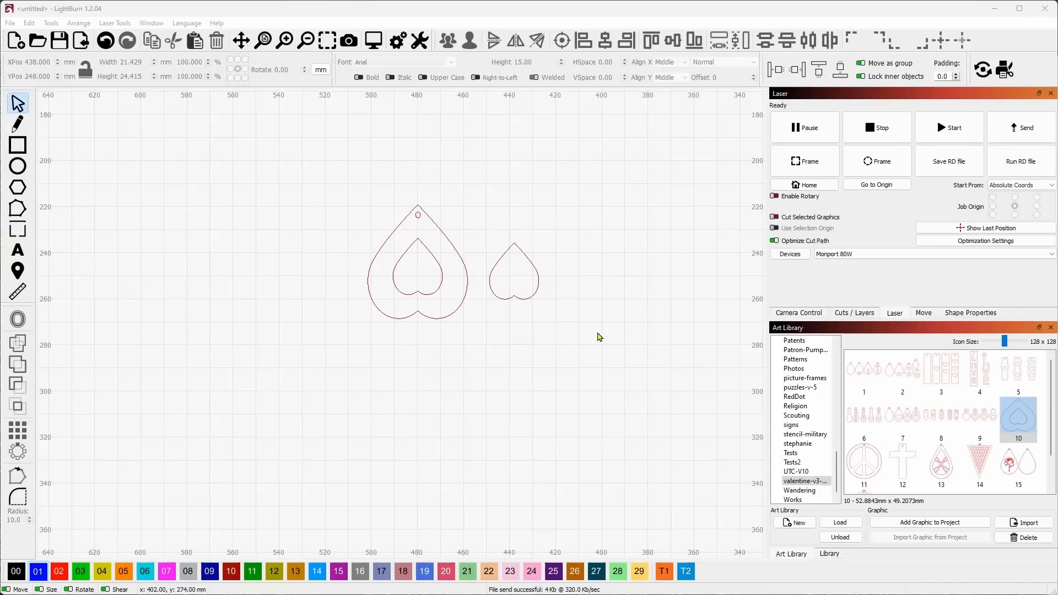
Assign the copied small heart to the blue layer 01
{"action": "left_click", "coordinate": [842, 315]}
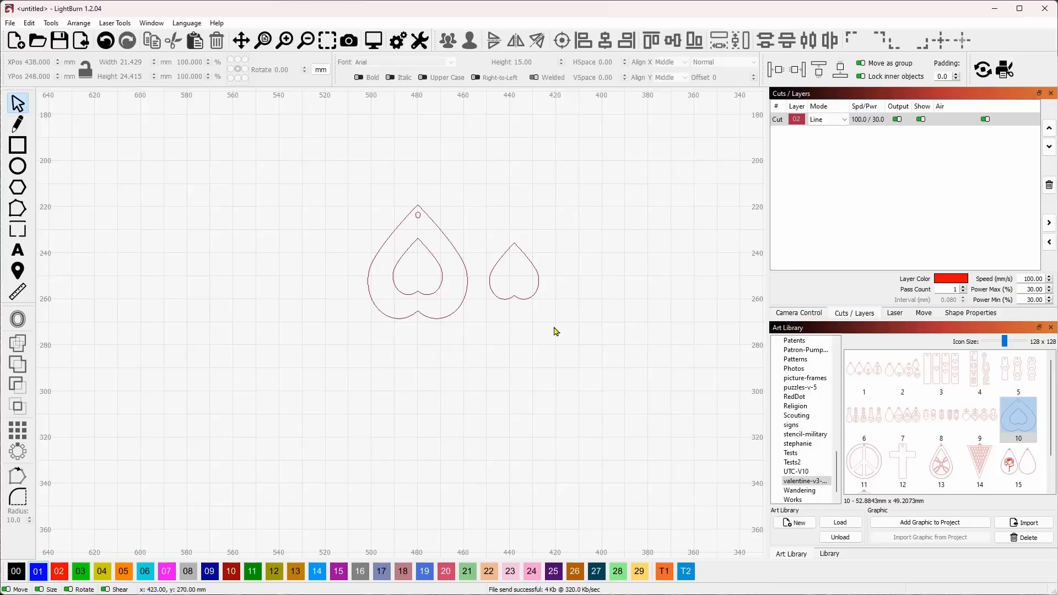
{"action": "left_click", "coordinate": [524, 293]}
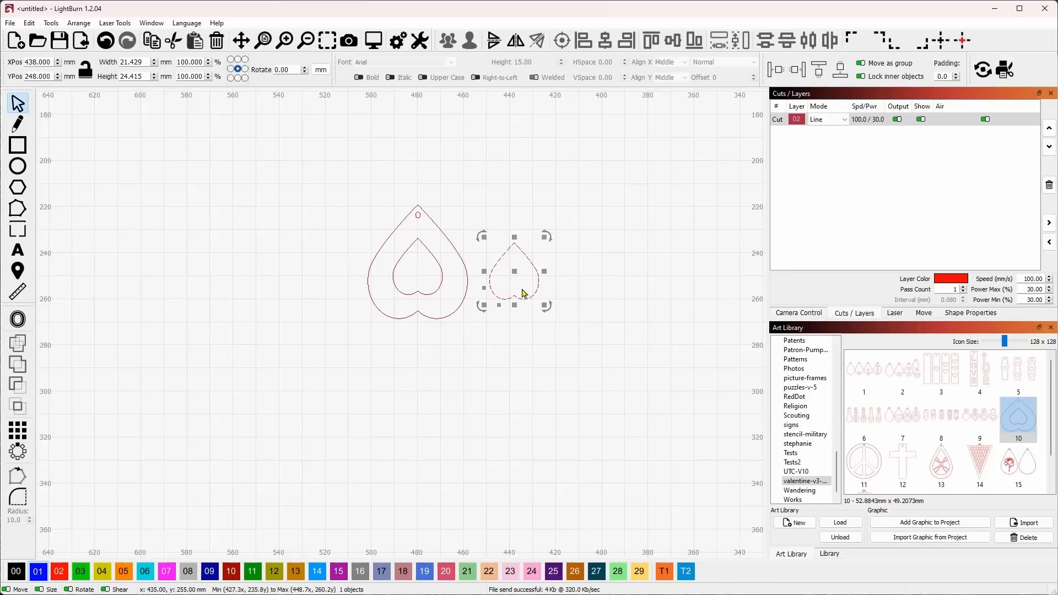
{"action": "left_click", "coordinate": [42, 573]}
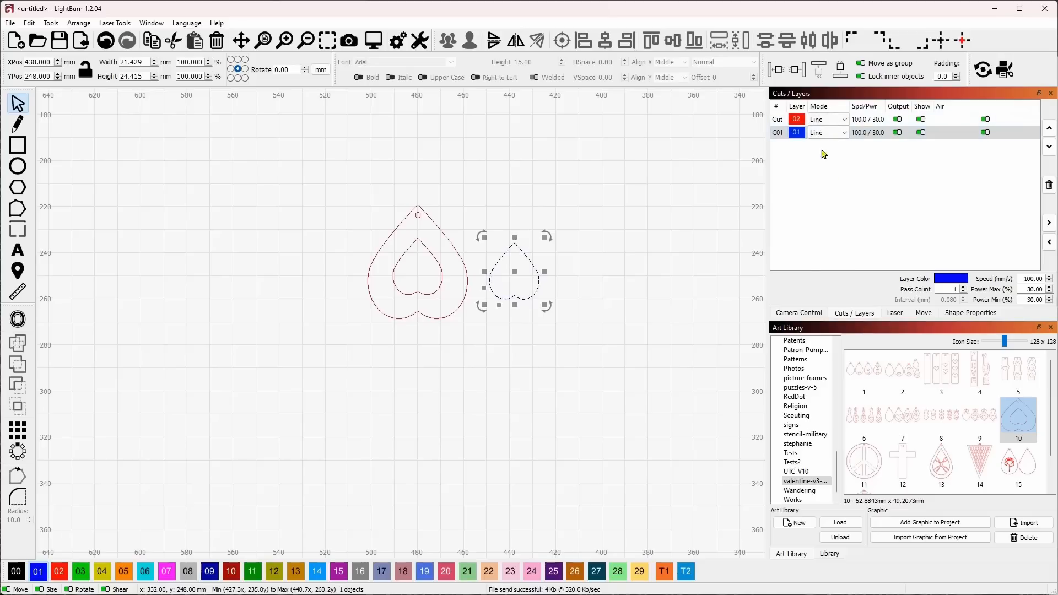
Set the kerf offset of layer C01 to 1 mm outward
{"action": "double_click", "coordinate": [782, 139]}
{"action": "double_click", "coordinate": [545, 252]}
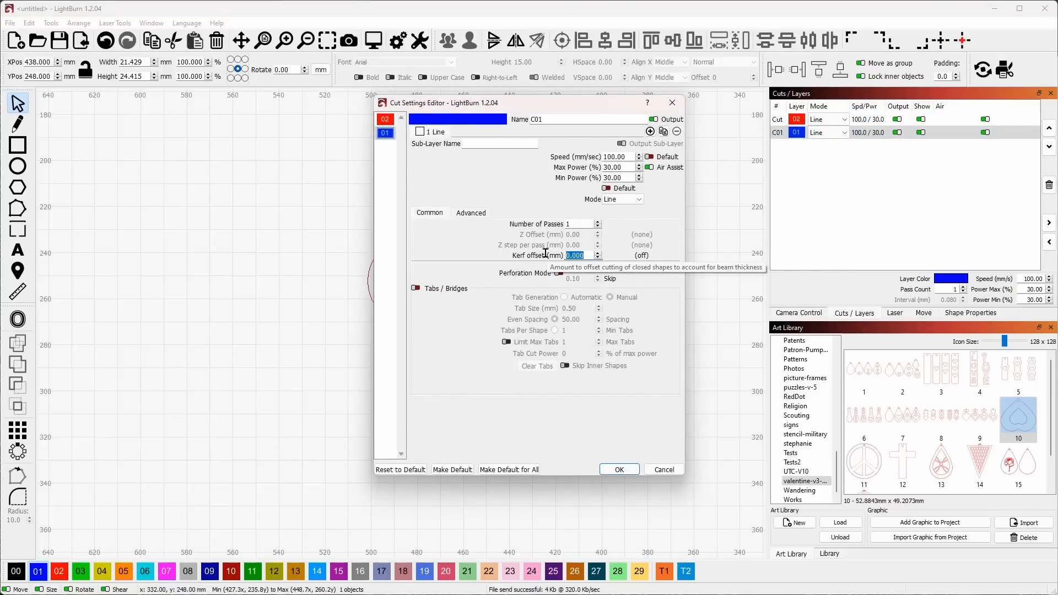
{"action": "type", "text": "1"}
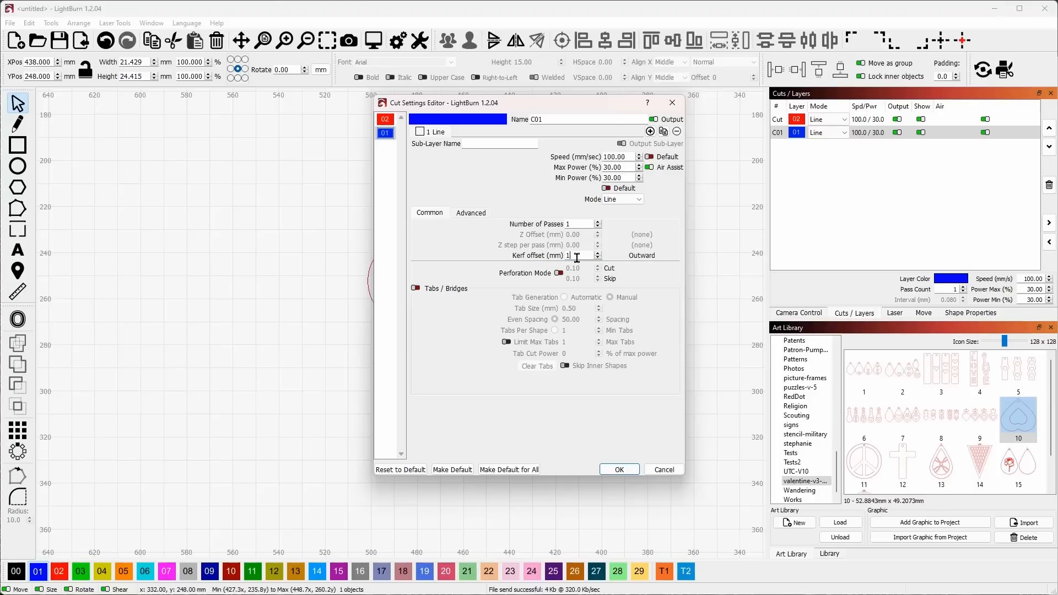
{"action": "left_click", "coordinate": [624, 469]}
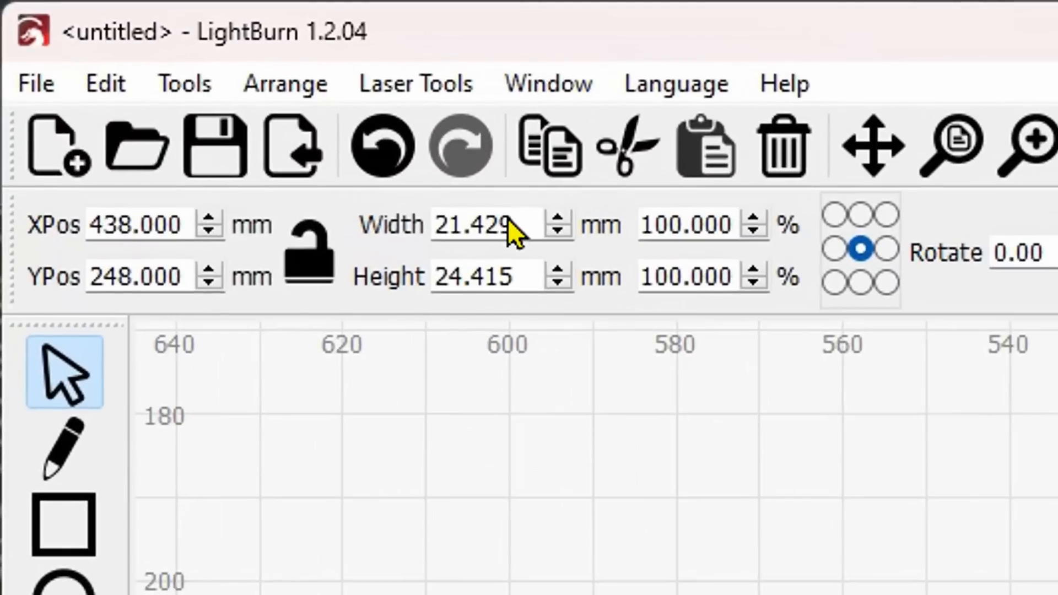
Lock the width-to-height ratio and review the kerf offset in layer C01's cut settings
{"action": "left_click", "coordinate": [314, 248]}
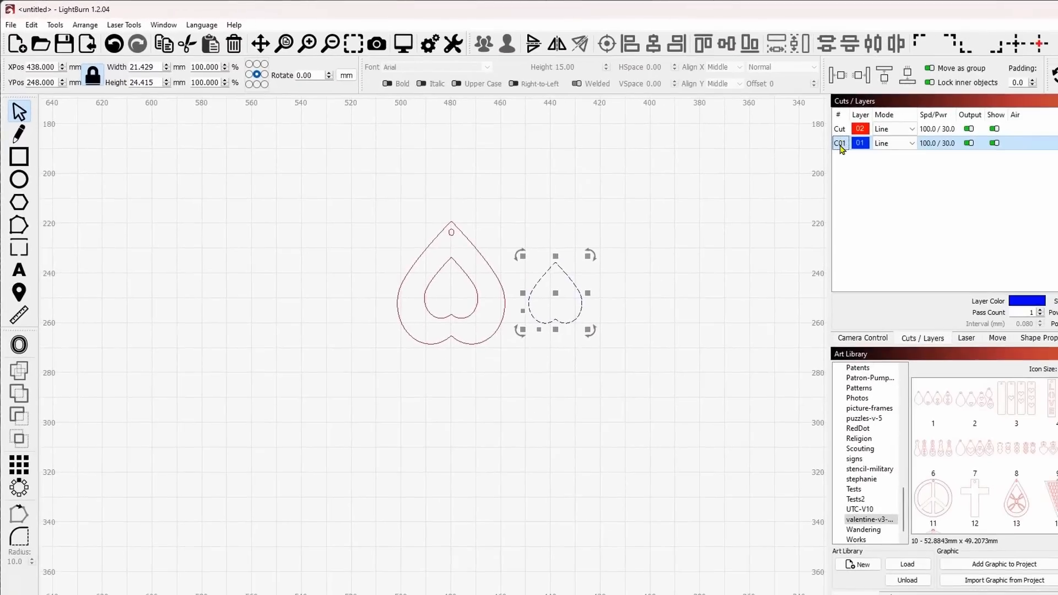
{"action": "double_click", "coordinate": [840, 144]}
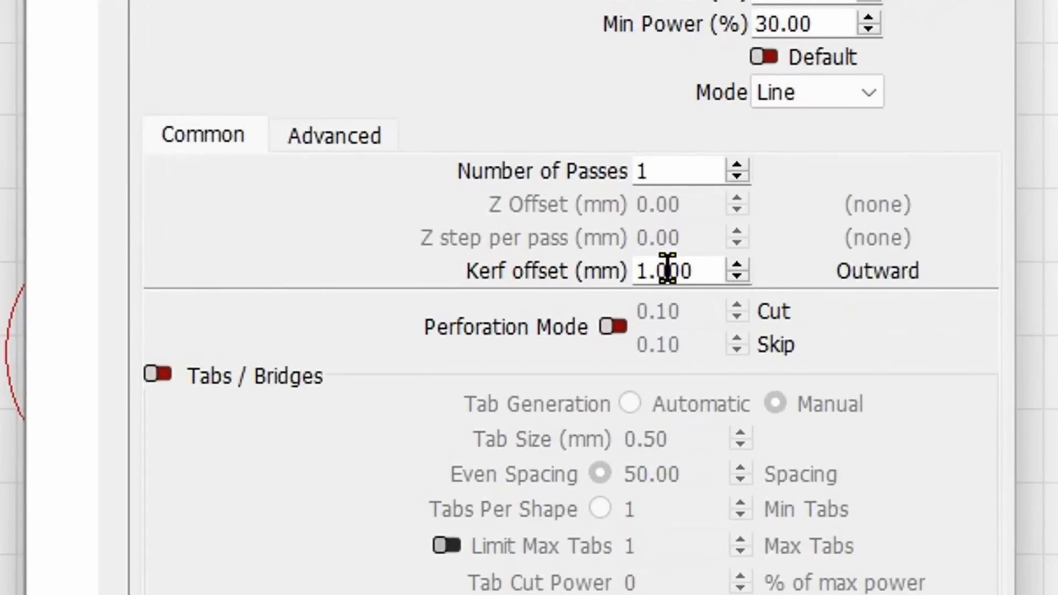
{"action": "left_click_drag", "start_coordinate": [667, 270], "coordinate": [678, 269]}
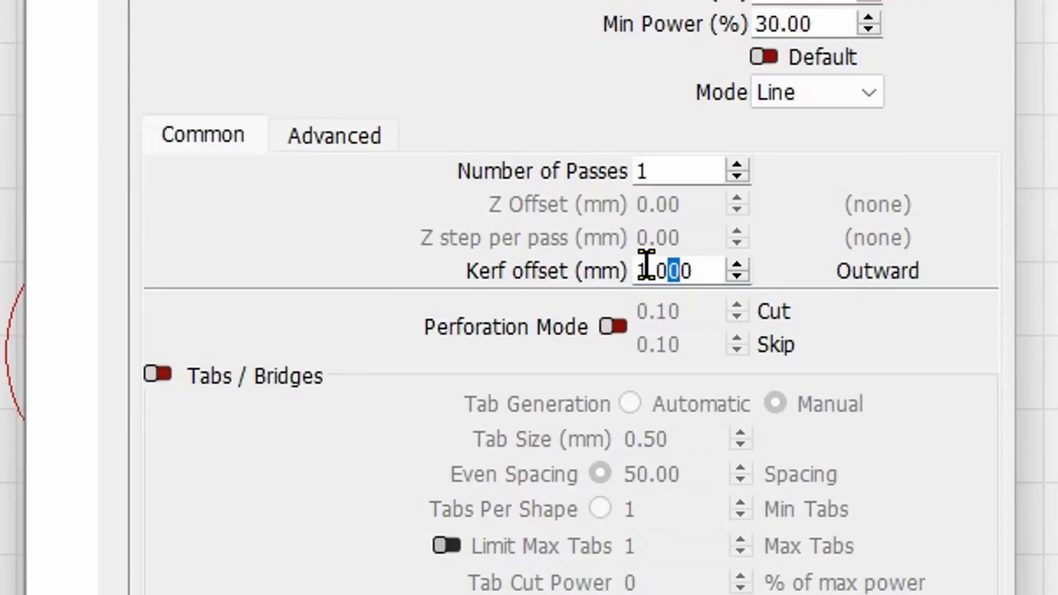
{"action": "left_click_drag", "start_coordinate": [638, 272], "coordinate": [648, 272]}
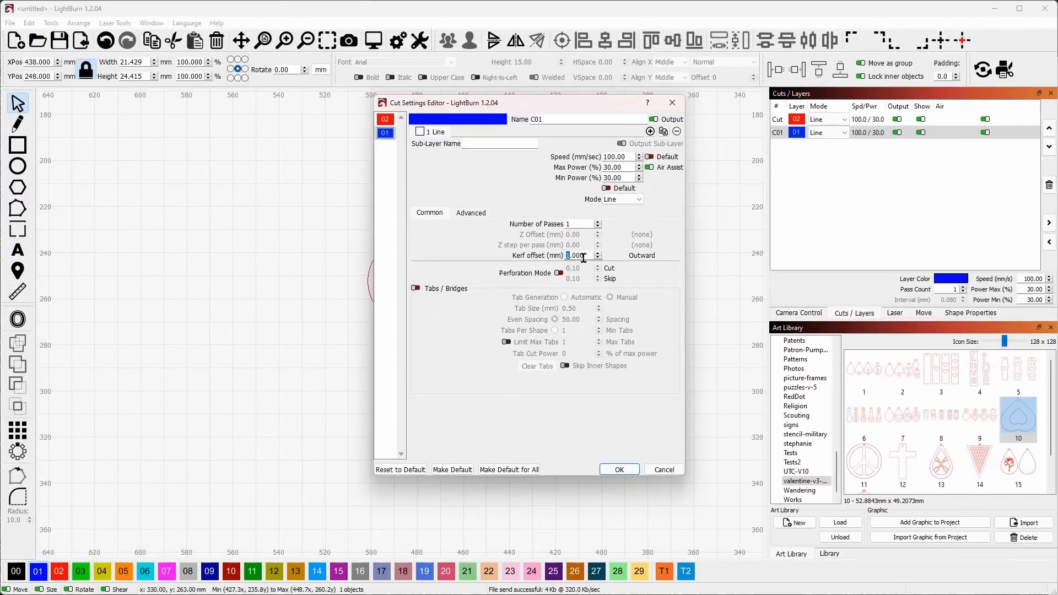
{"action": "left_click", "coordinate": [619, 469]}
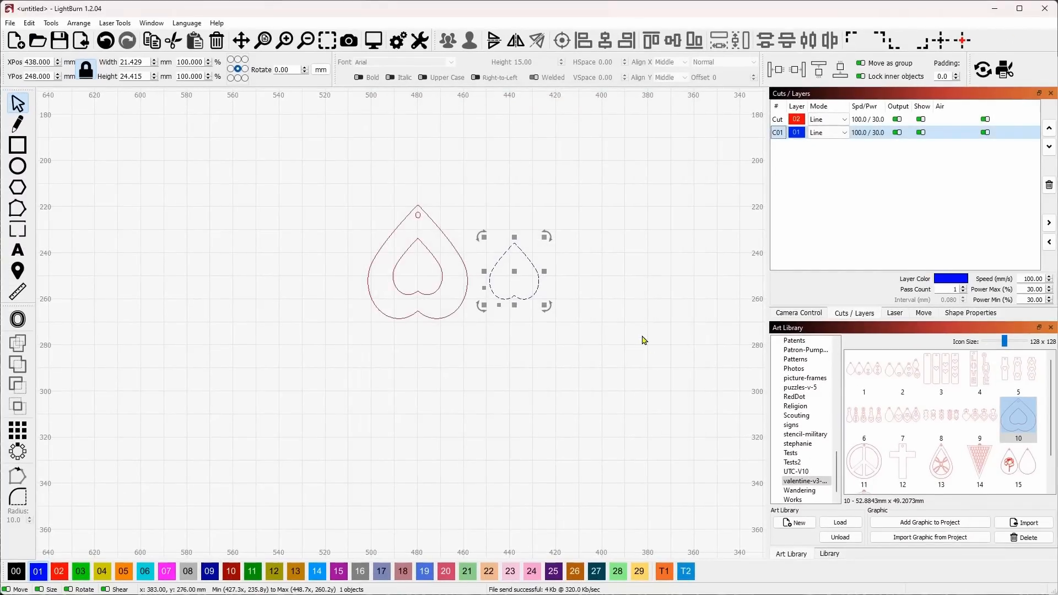
Update the camera overlay so the material on the laser bed shows behind the design
{"action": "scroll", "coordinate": [643, 340], "scroll_direction": "down", "scroll_amount": 5}
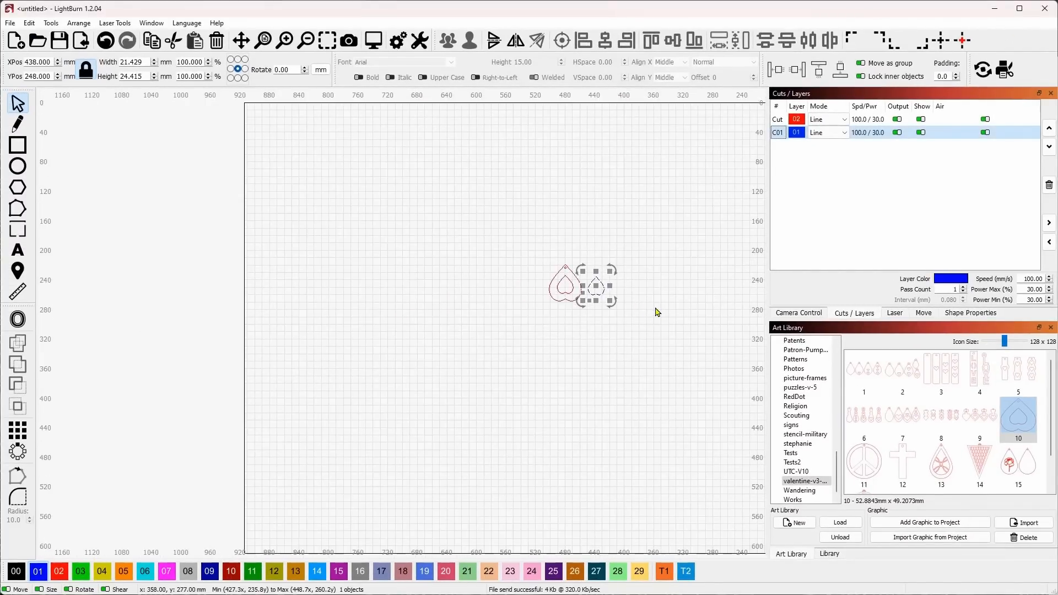
{"action": "scroll", "coordinate": [655, 313], "scroll_direction": "down", "scroll_amount": 1}
{"action": "left_click_drag", "start_coordinate": [662, 309], "coordinate": [517, 305]}
{"action": "scroll", "coordinate": [520, 302], "scroll_direction": "up", "scroll_amount": 1}
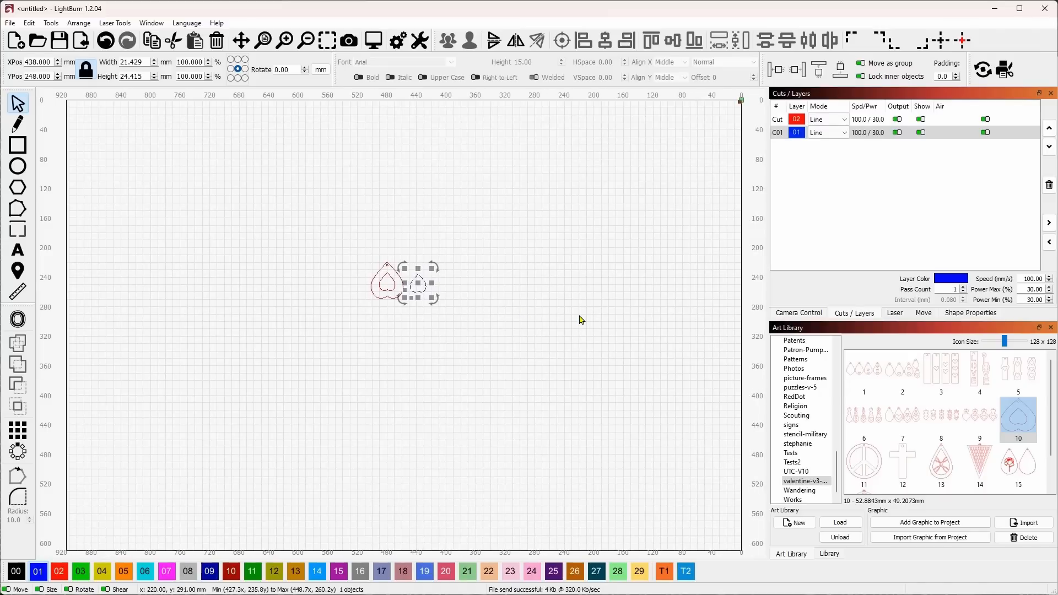
{"action": "left_click", "coordinate": [799, 312]}
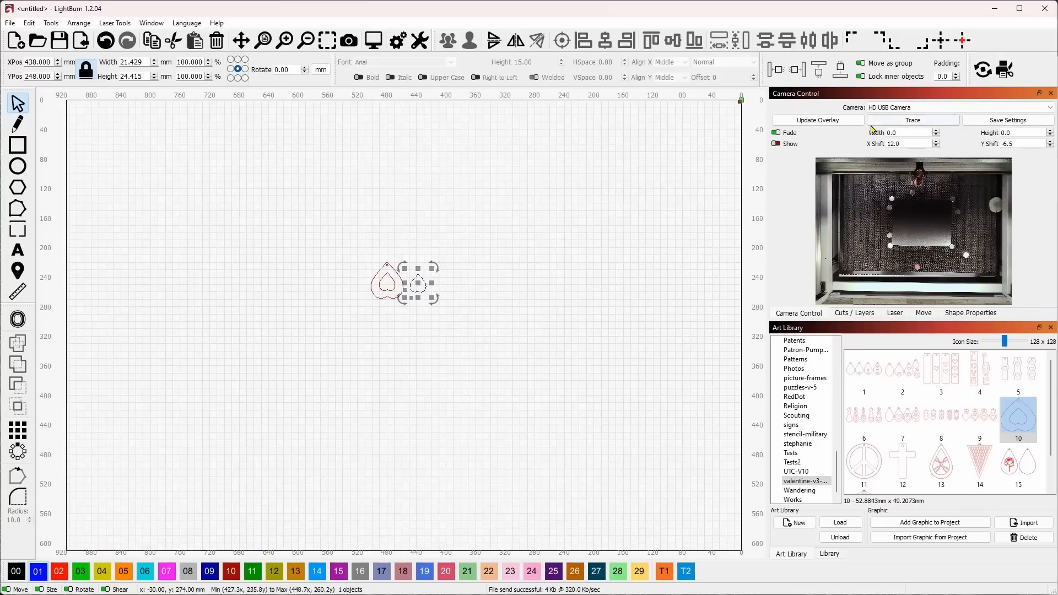
{"action": "left_click", "coordinate": [828, 122]}
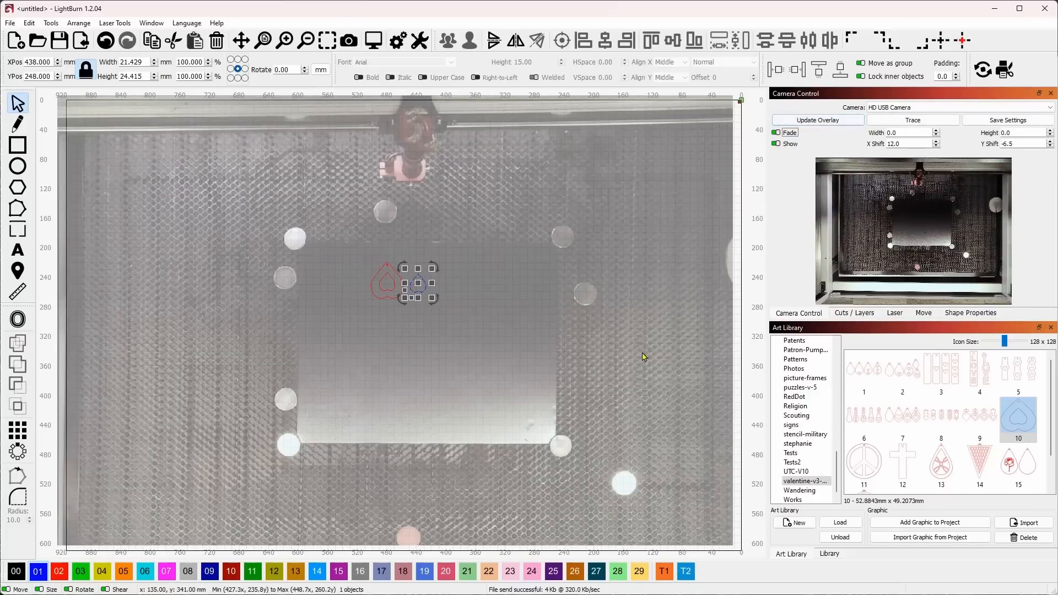
Move the pendant and small heart together onto the material's upper-left corner, centred at X 555, Y 225 mm
{"action": "key", "text": "ctrl+a"}
{"action": "scroll", "coordinate": [331, 282], "scroll_direction": "up", "scroll_amount": 3}
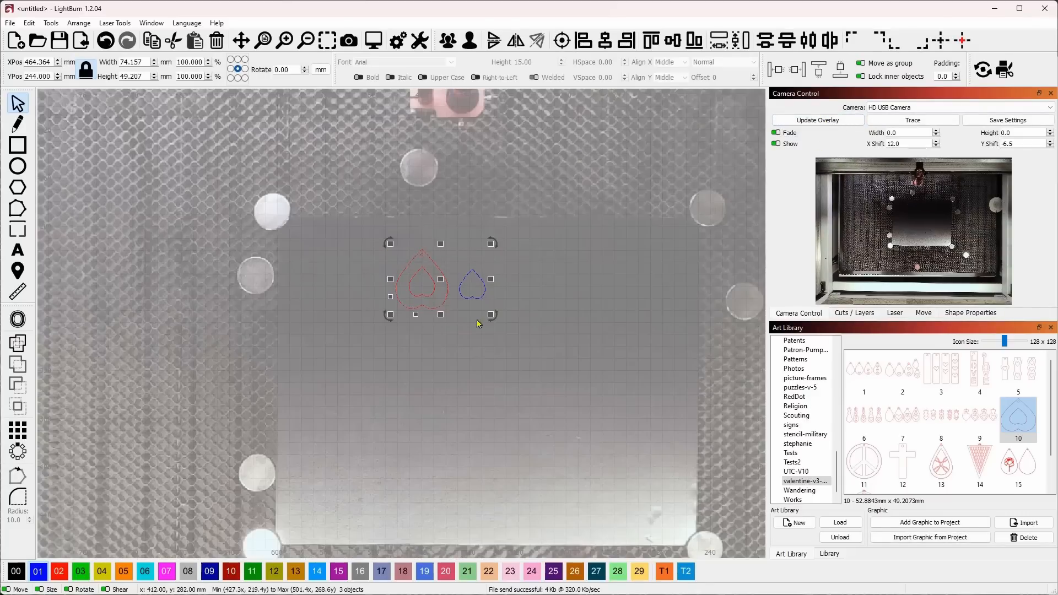
{"action": "left_click_drag", "start_coordinate": [441, 284], "coordinate": [333, 262]}
{"action": "left_click", "coordinate": [420, 309]}
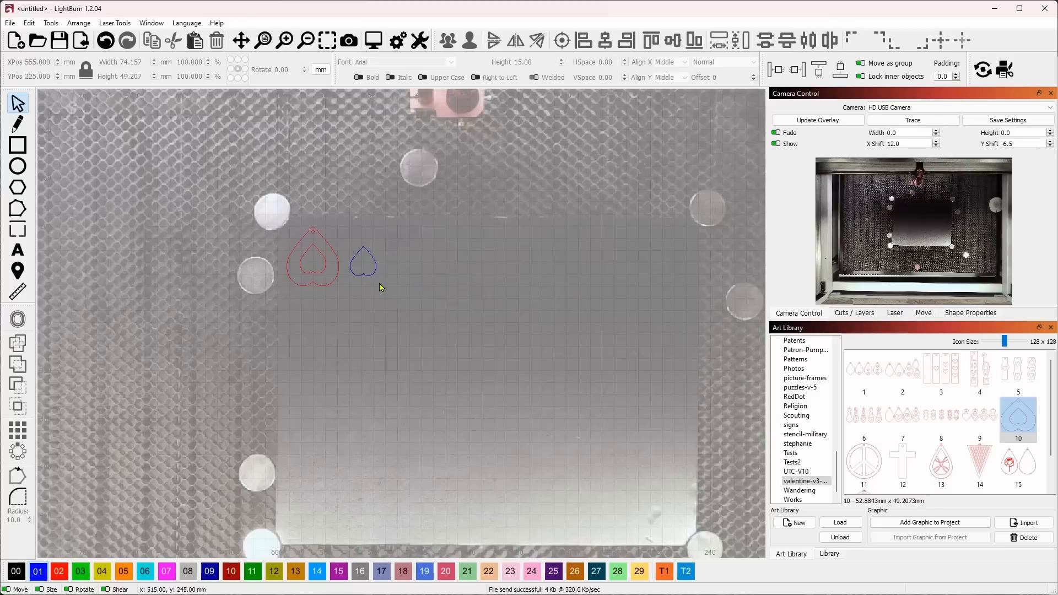
Move the small blue heart close to the pendant's upper right side, centred at X 542, Y 209 mm
{"action": "left_click", "coordinate": [367, 270]}
{"action": "left_click_drag", "start_coordinate": [367, 270], "coordinate": [349, 242]}
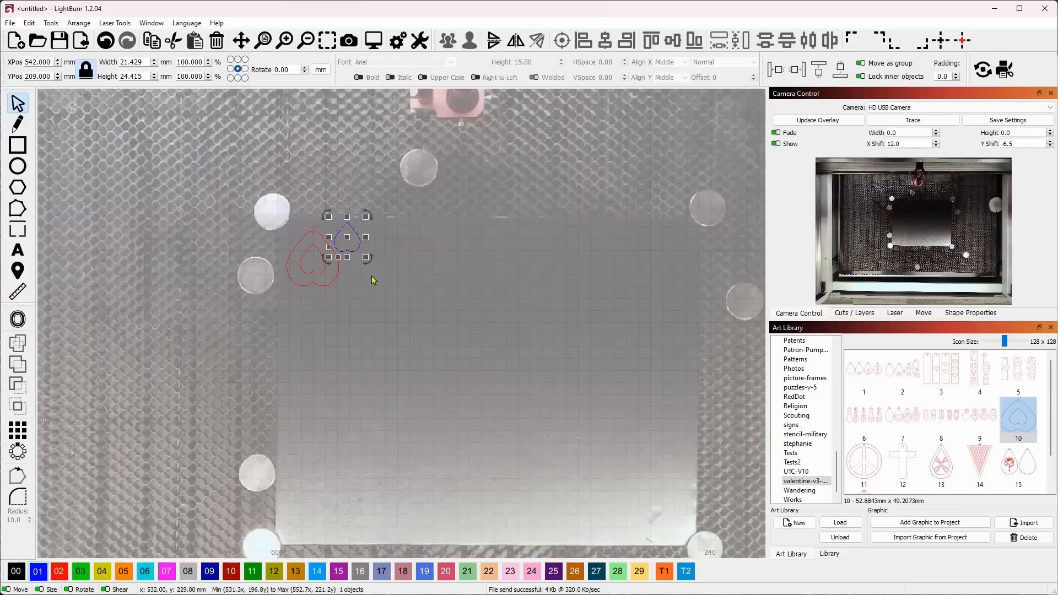
{"action": "left_click", "coordinate": [338, 276]}
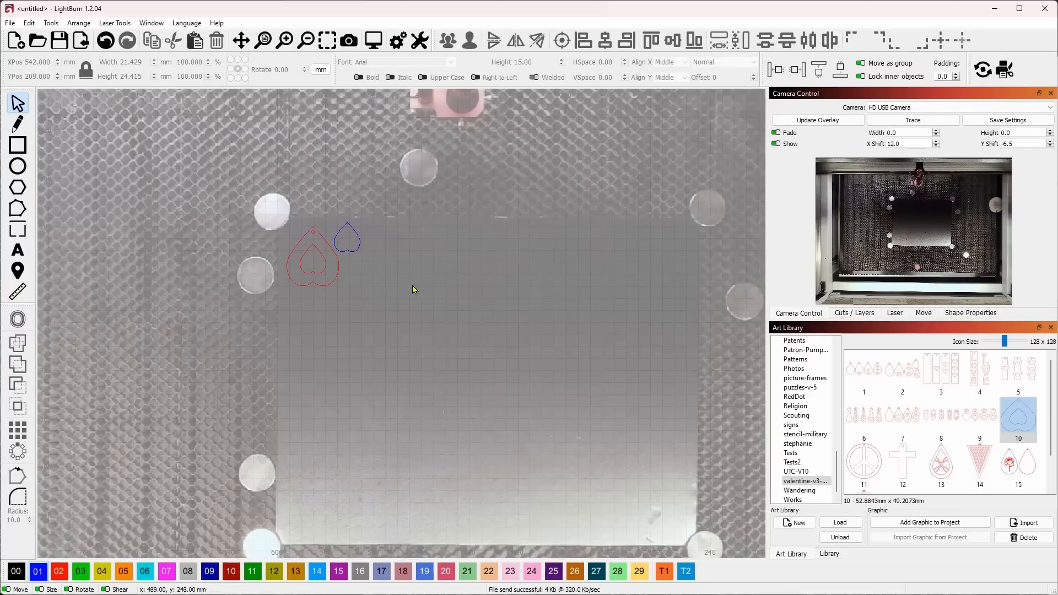
Hide the camera overlay and enlarge the camera view in its own floating window
{"action": "left_click", "coordinate": [776, 143]}
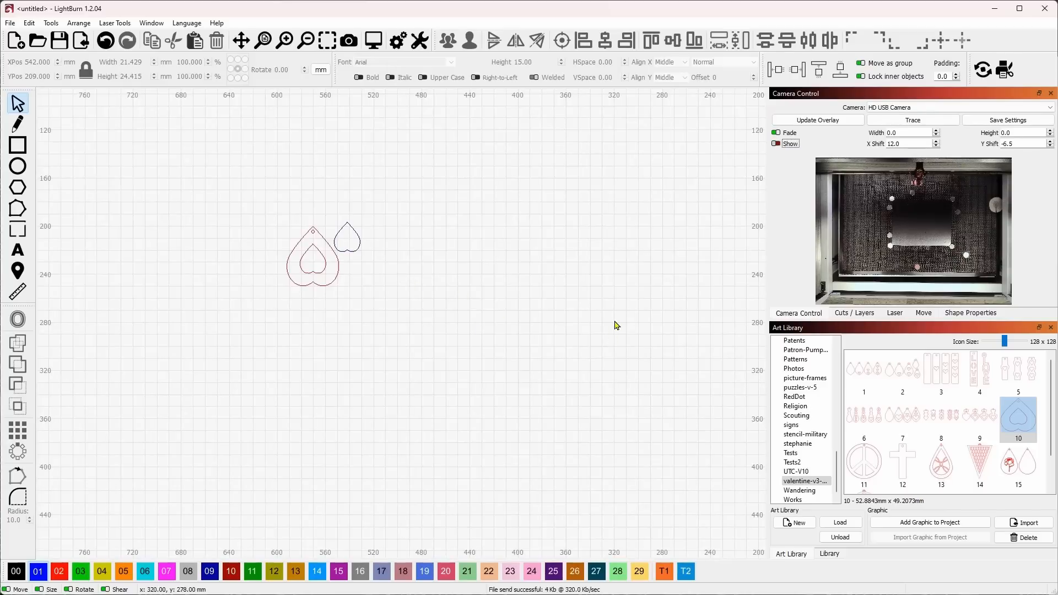
{"action": "left_click_drag", "start_coordinate": [802, 314], "coordinate": [290, 28]}
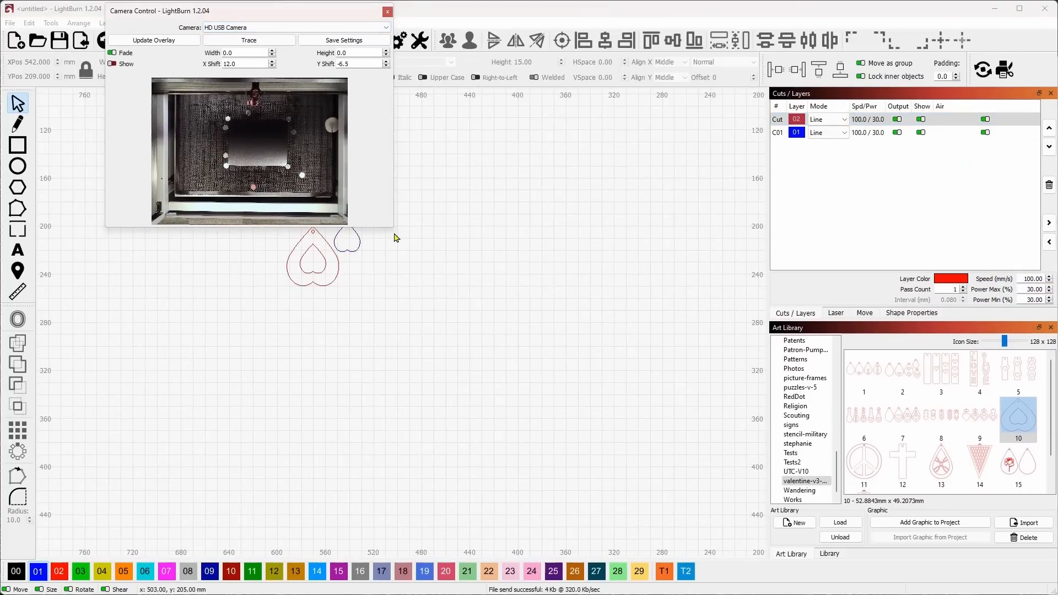
{"action": "left_click_drag", "start_coordinate": [392, 227], "coordinate": [729, 500]}
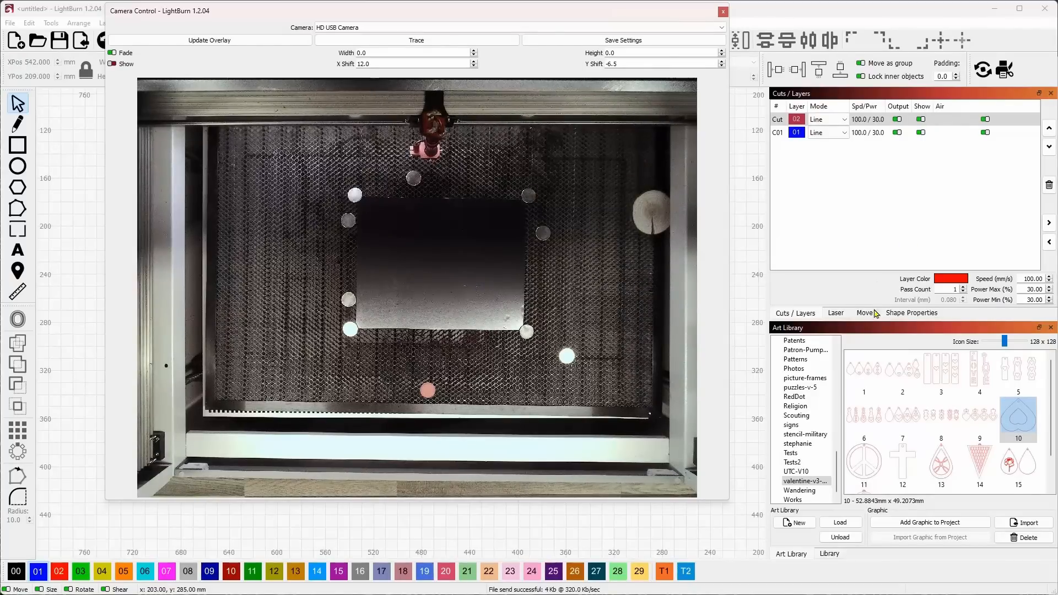
Run the rectangular frame of the job on the laser while watching the camera view
{"action": "left_click", "coordinate": [840, 313]}
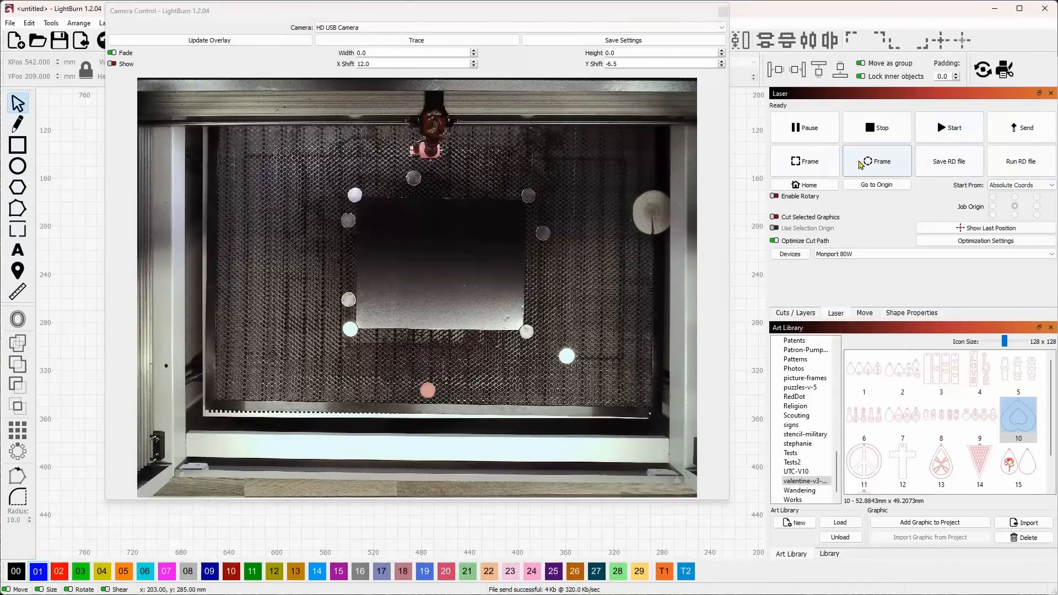
{"action": "left_click", "coordinate": [820, 163]}
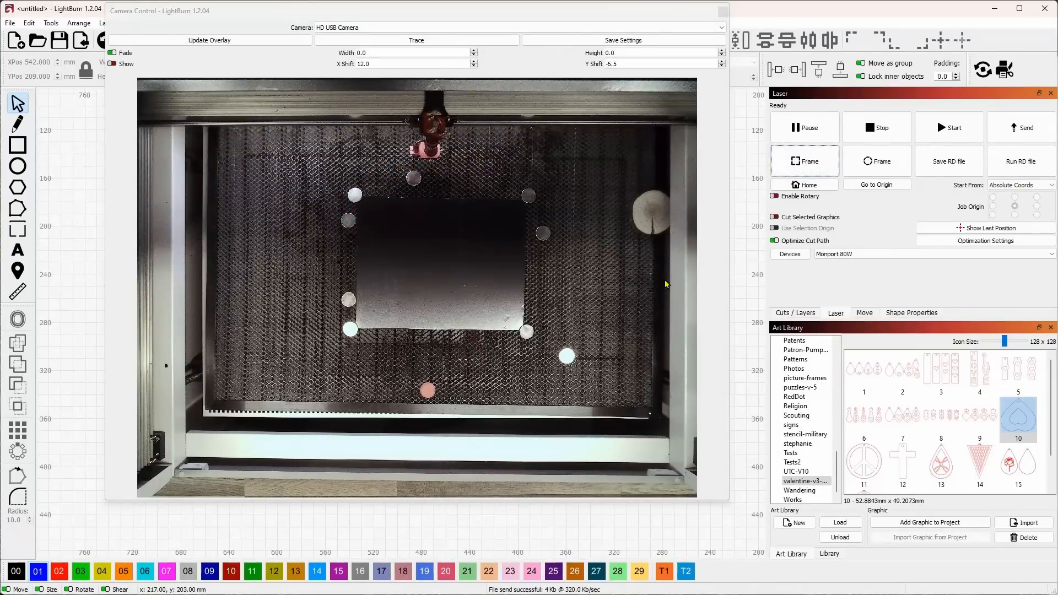
{"action": "left_click", "coordinate": [443, 252]}
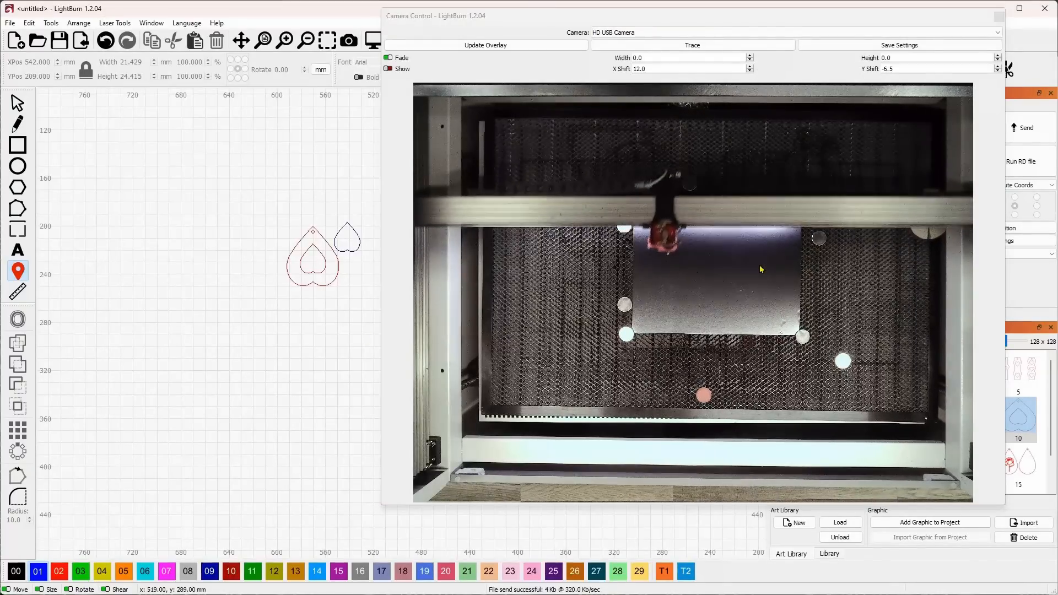
Run the cutting job on the laser beside the floating camera view and move the laser head clear of the material
{"action": "left_click_drag", "start_coordinate": [796, 18], "coordinate": [524, 14]}
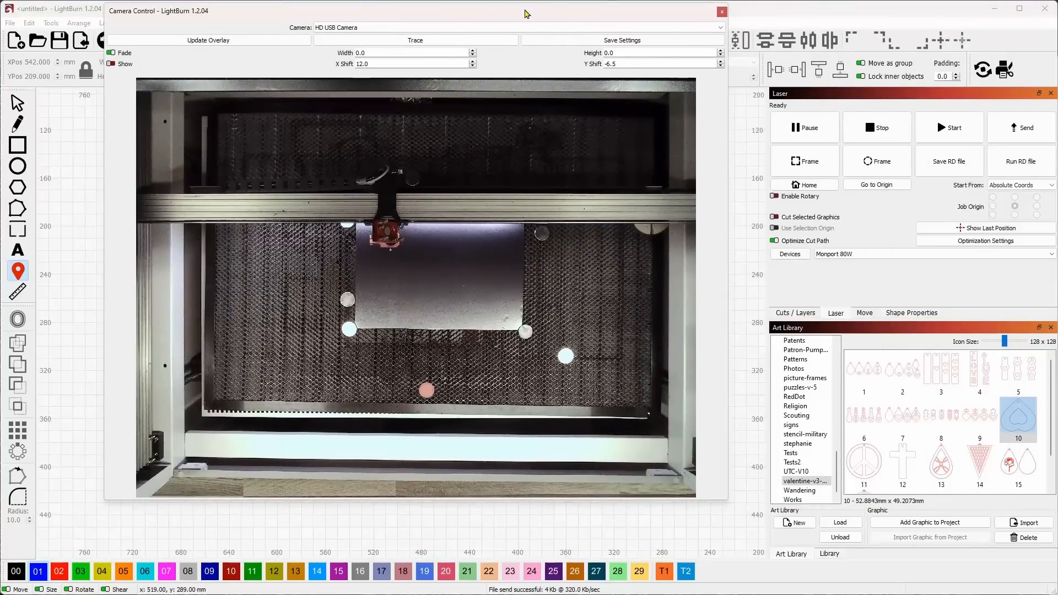
{"action": "left_click", "coordinate": [866, 313]}
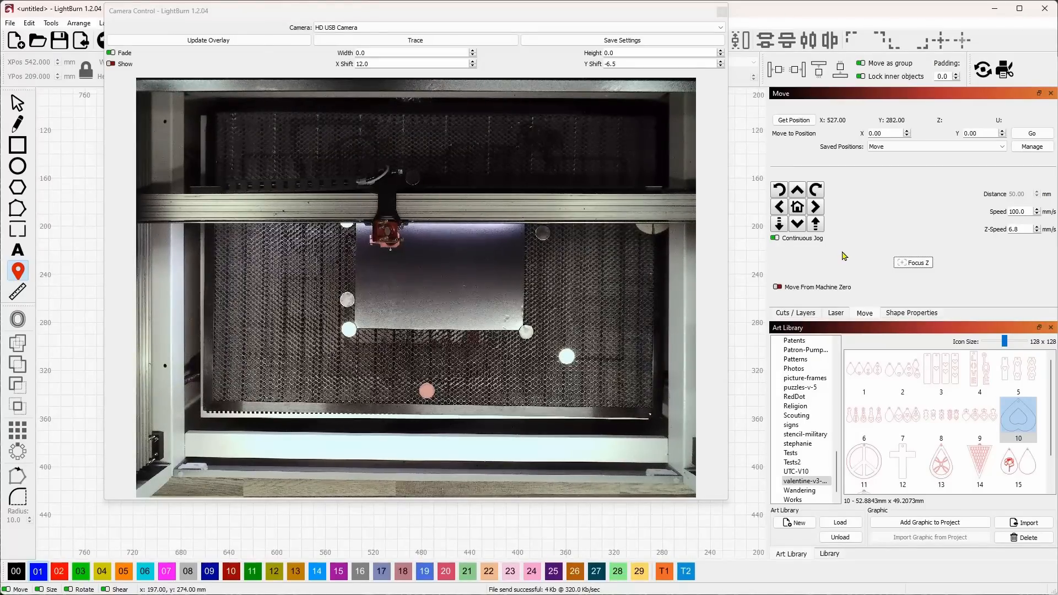
{"action": "key", "text": "Escape"}
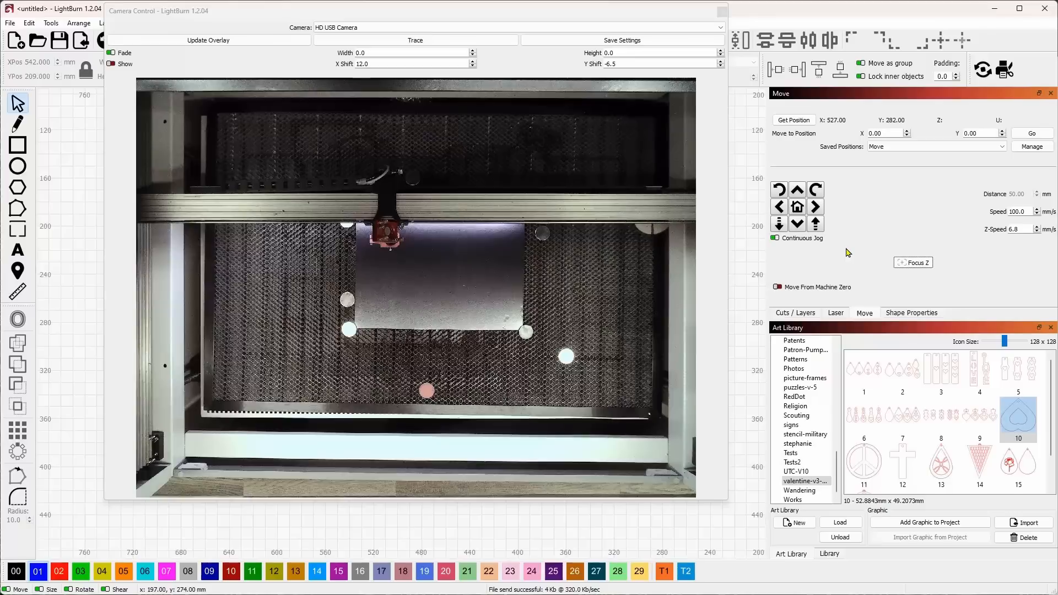
{"action": "left_click", "coordinate": [836, 315]}
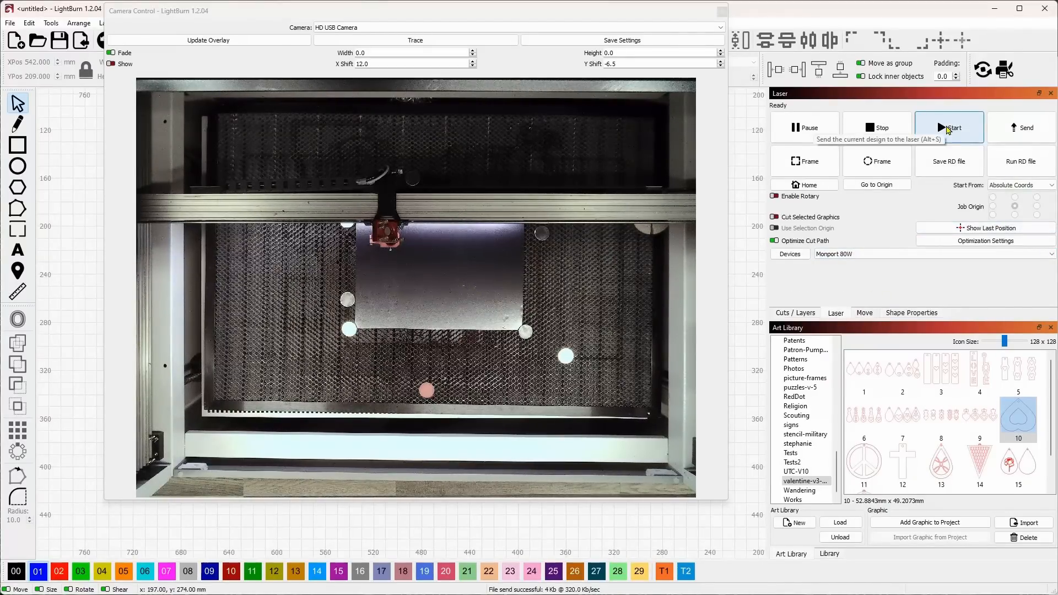
{"action": "left_click", "coordinate": [948, 130]}
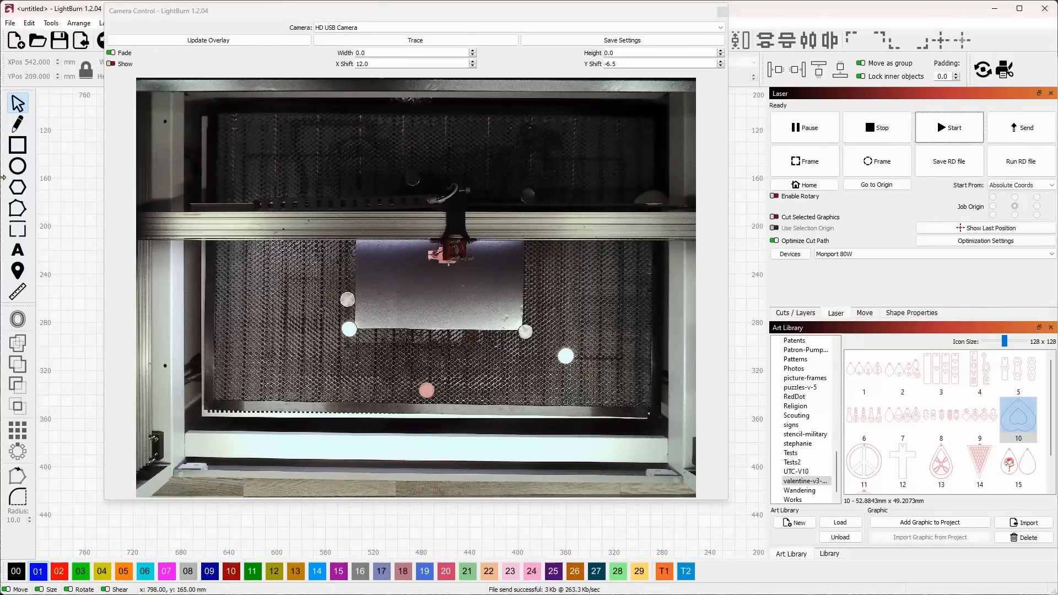
{"action": "left_click", "coordinate": [17, 271]}
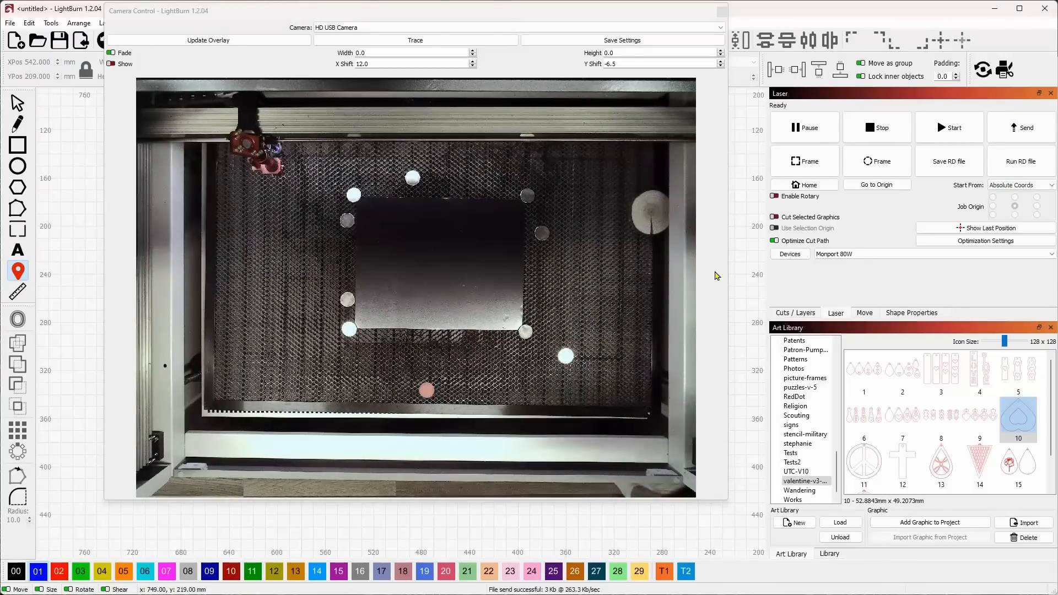
{"action": "key", "text": "Escape"}
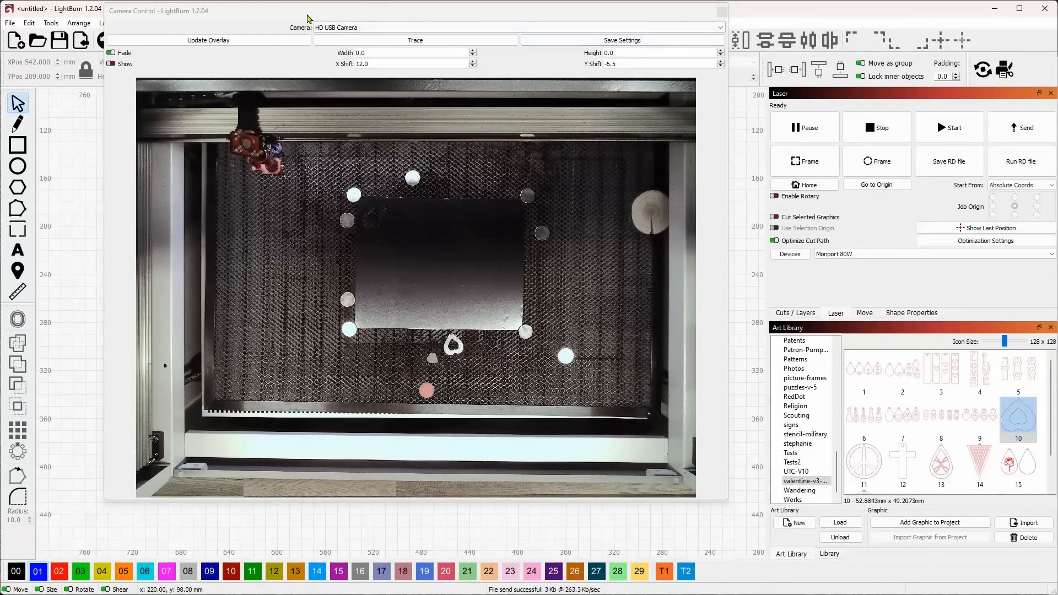
Refresh the camera overlay and move the pendant and small heart together onto uncut material, centred at X 499, Y 226 mm
{"action": "left_click_drag", "start_coordinate": [306, 19], "coordinate": [821, 164]}
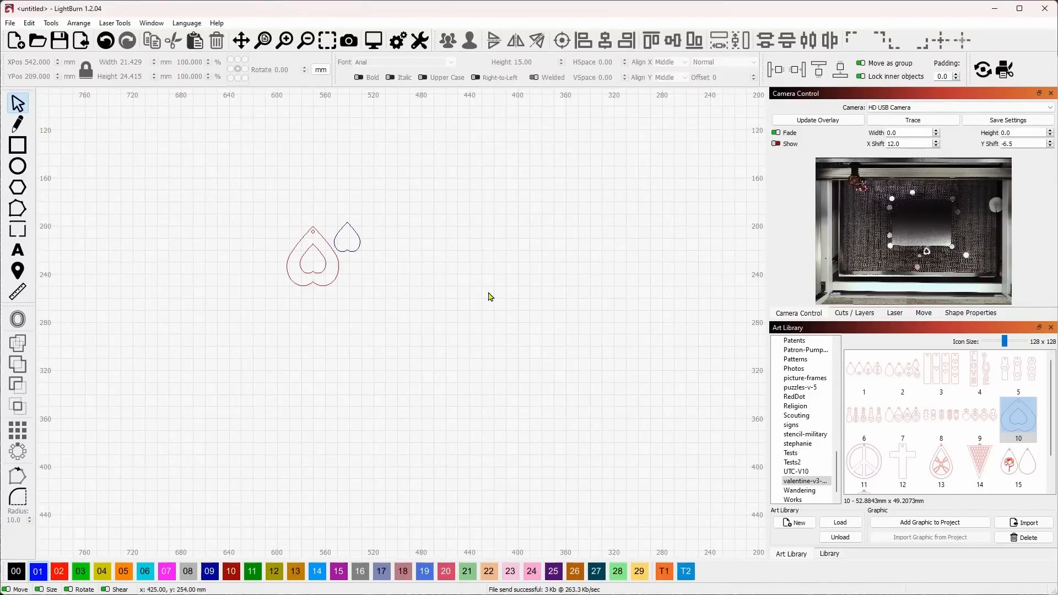
{"action": "left_click", "coordinate": [817, 119]}
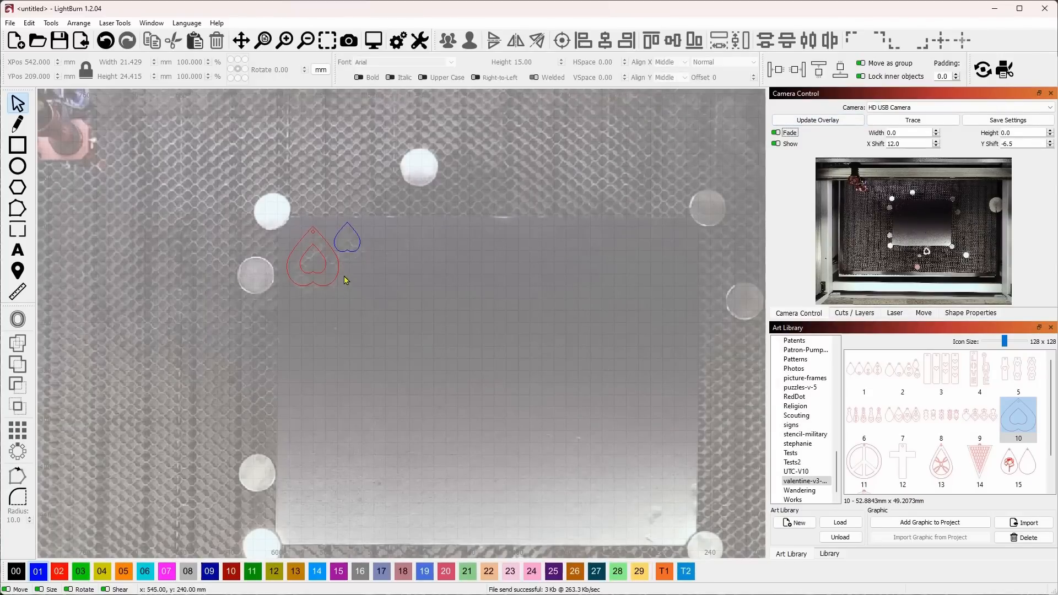
{"action": "scroll", "coordinate": [346, 279], "scroll_direction": "up", "scroll_amount": 5}
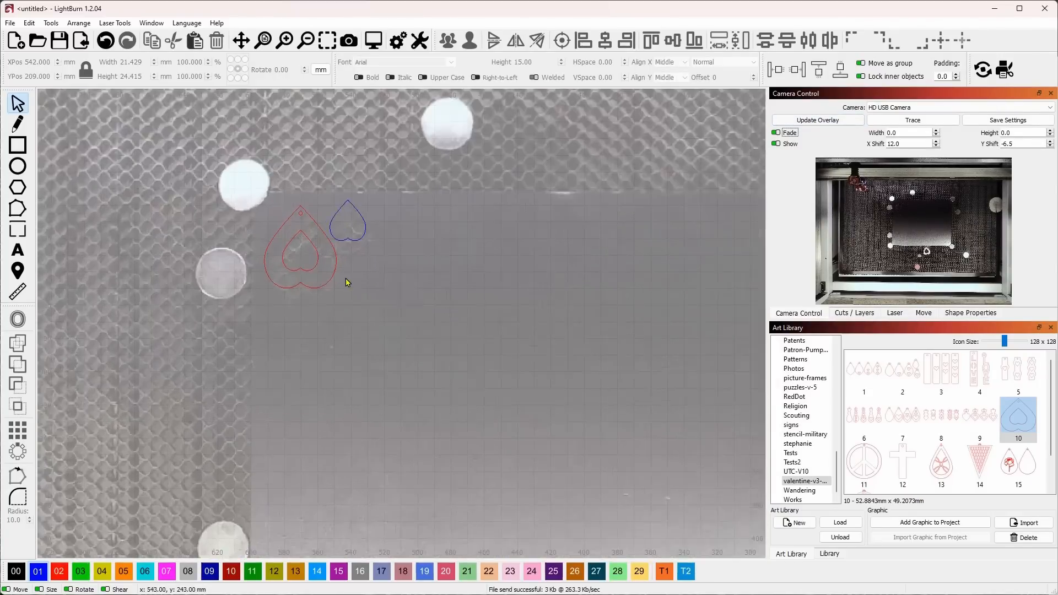
{"action": "left_click", "coordinate": [330, 255]}
{"action": "left_click", "coordinate": [370, 210]}
{"action": "left_click_drag", "start_coordinate": [390, 257], "coordinate": [468, 238]}
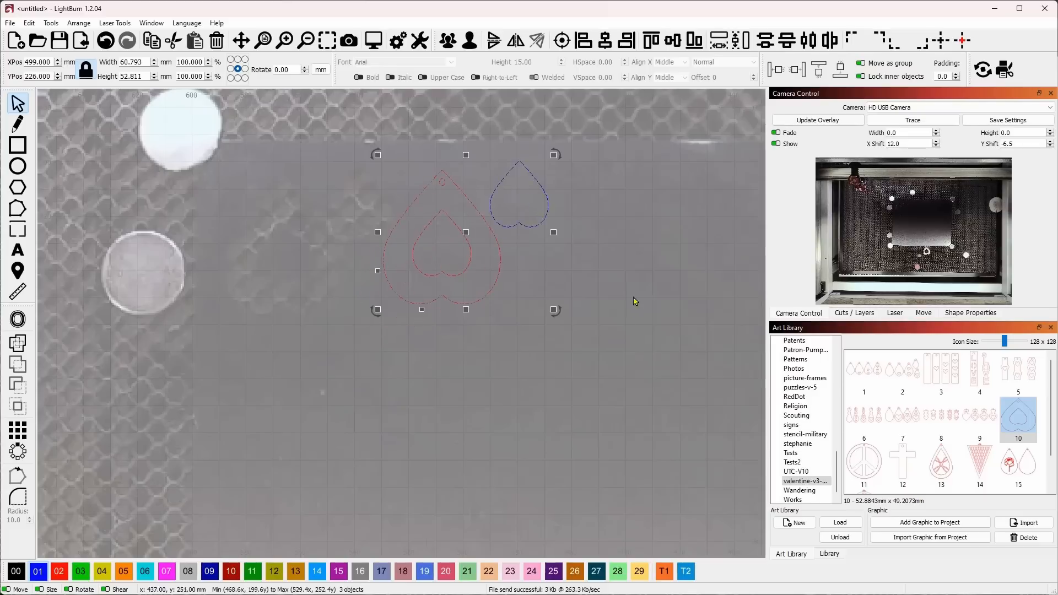
{"action": "left_click", "coordinate": [776, 144]}
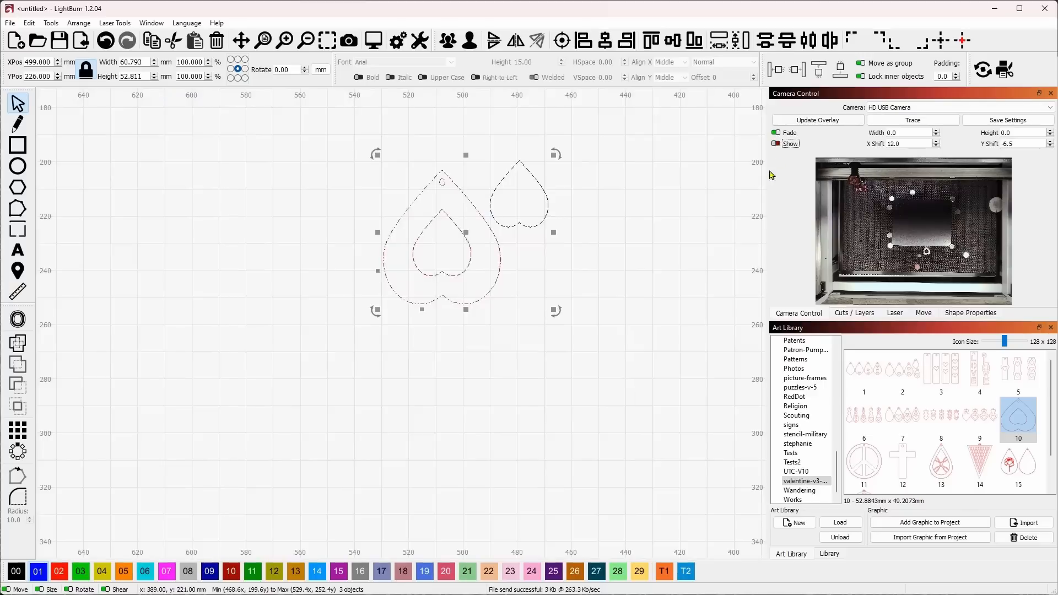
Set the kerf offset of the blue layer C01 to 0
{"action": "left_click", "coordinate": [848, 313]}
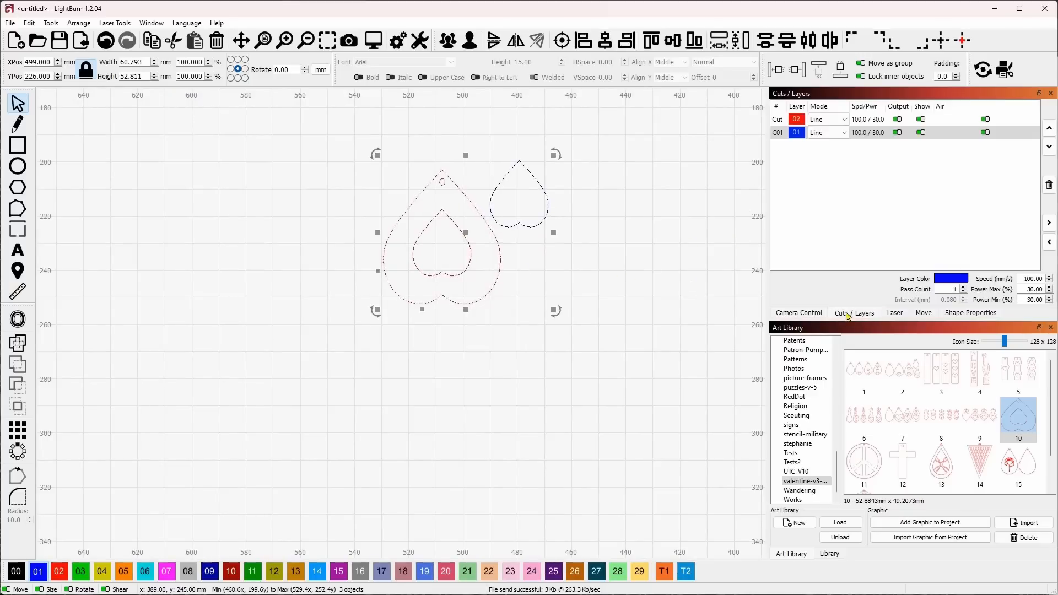
{"action": "double_click", "coordinate": [783, 134]}
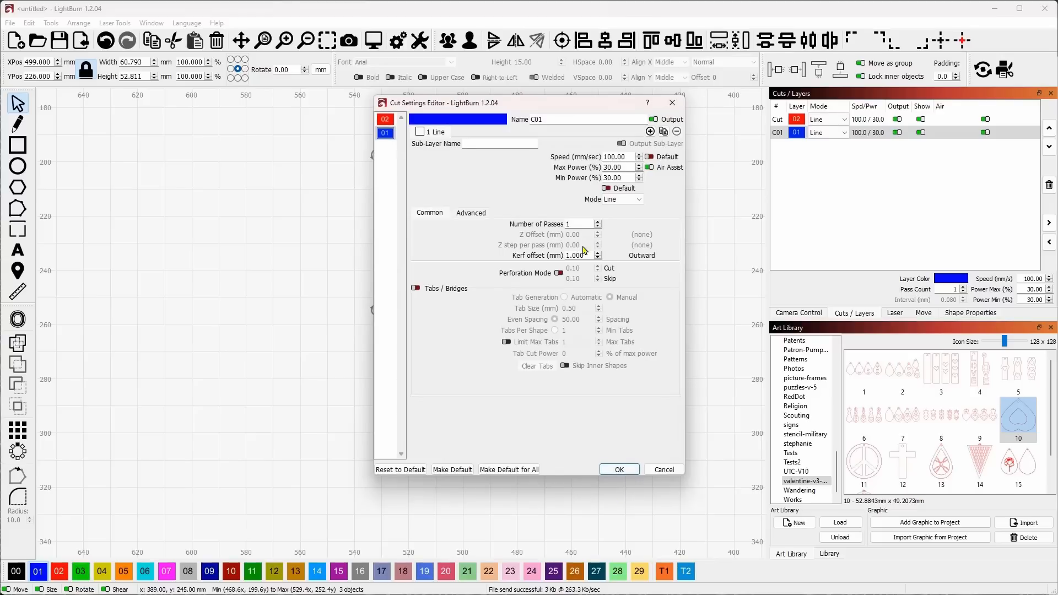
{"action": "left_click_drag", "start_coordinate": [585, 256], "coordinate": [541, 258]}
{"action": "type", "text": "0"}
{"action": "left_click", "coordinate": [619, 469]}
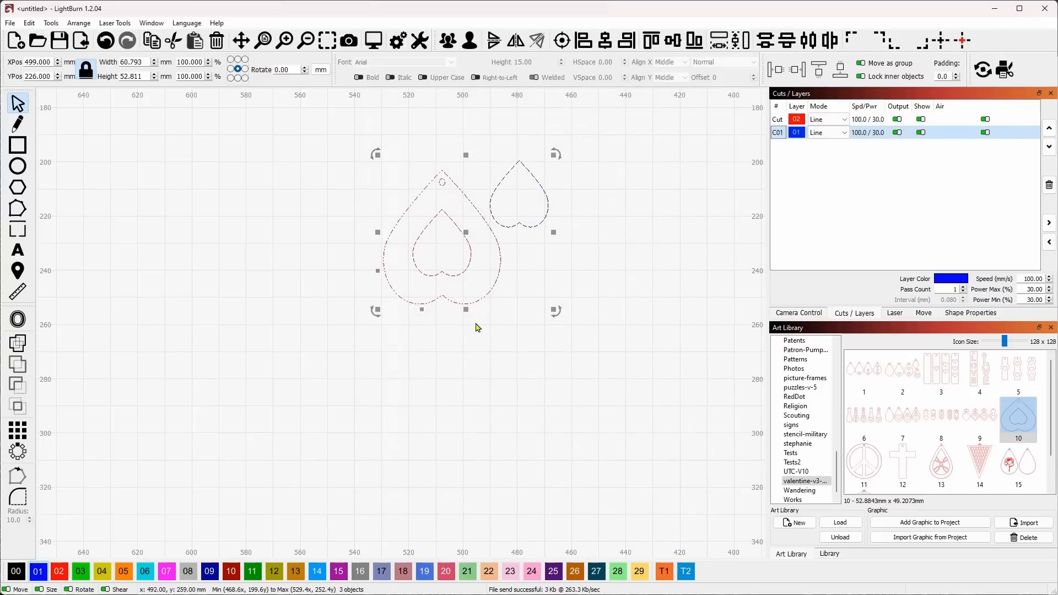
Assign the small blue heart to the pendant's red layer 02
{"action": "left_click", "coordinate": [607, 267]}
{"action": "left_click", "coordinate": [542, 222]}
{"action": "left_click", "coordinate": [58, 573]}
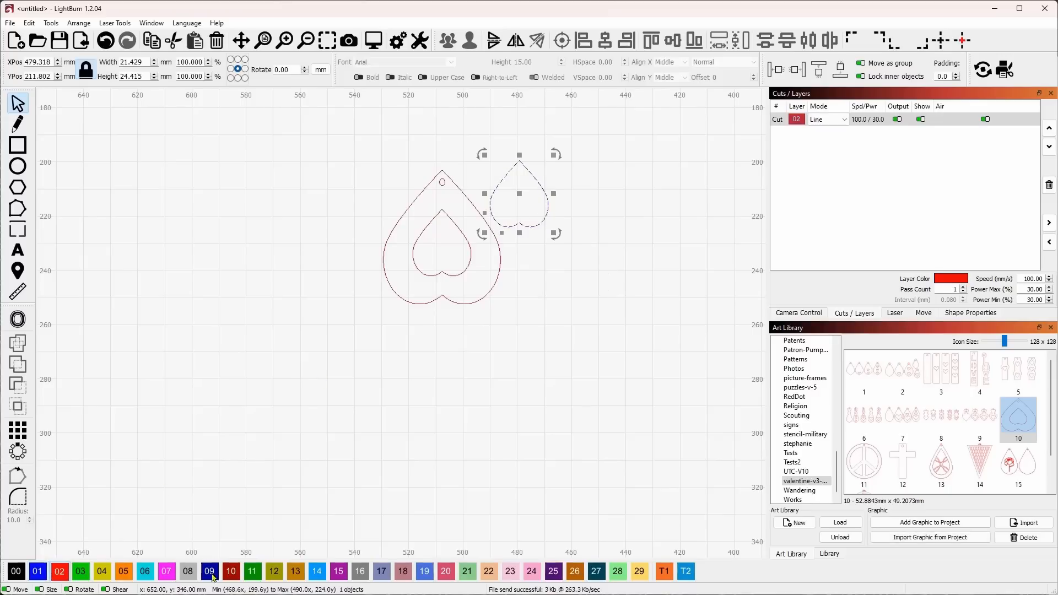
{"action": "left_click", "coordinate": [557, 307]}
Enlarge the camera view in its own floating window, clear of the laser controls
{"action": "left_click", "coordinate": [894, 314]}
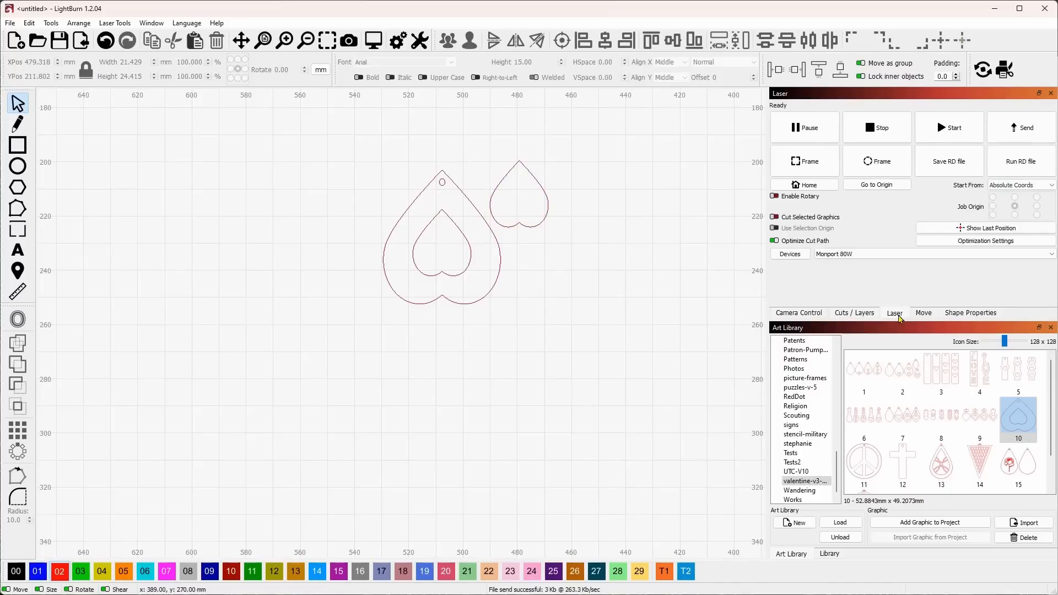
{"action": "left_click", "coordinate": [784, 316]}
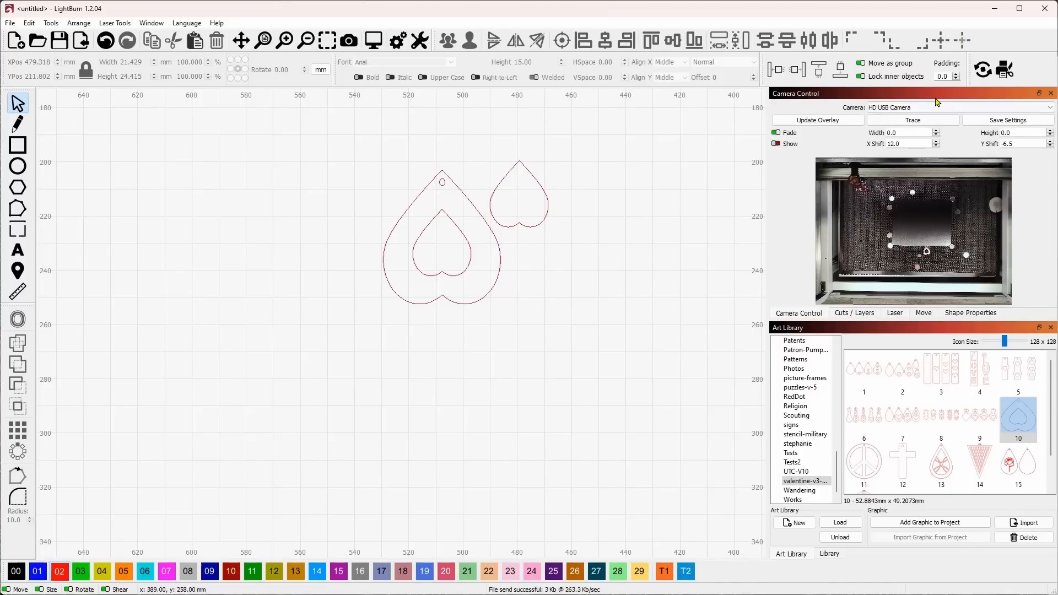
{"action": "left_click_drag", "start_coordinate": [927, 98], "coordinate": [365, 21]}
{"action": "left_click_drag", "start_coordinate": [504, 243], "coordinate": [743, 493]}
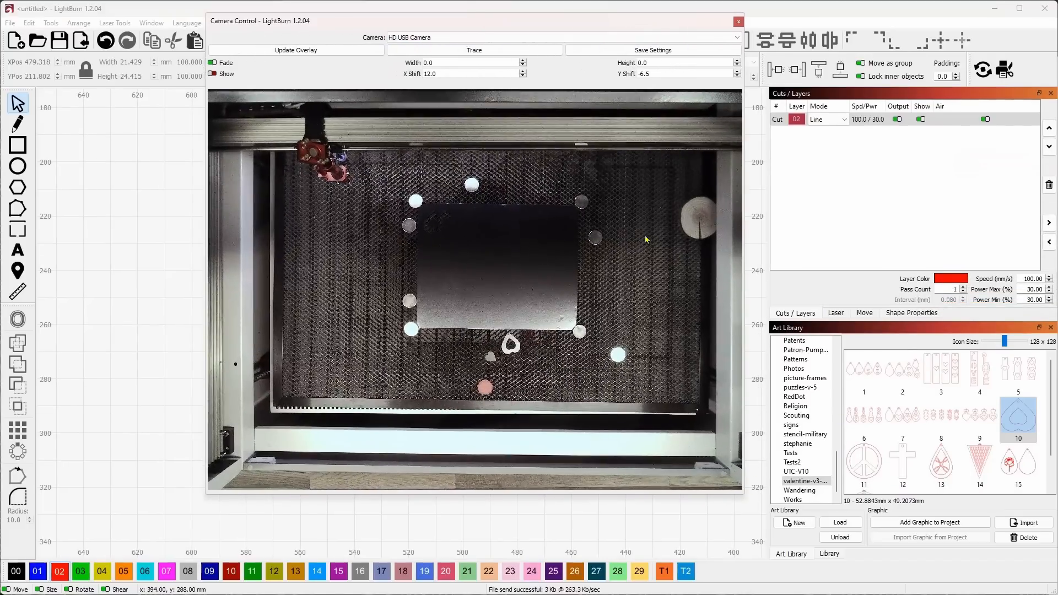
{"action": "left_click_drag", "start_coordinate": [568, 30], "coordinate": [443, 29]}
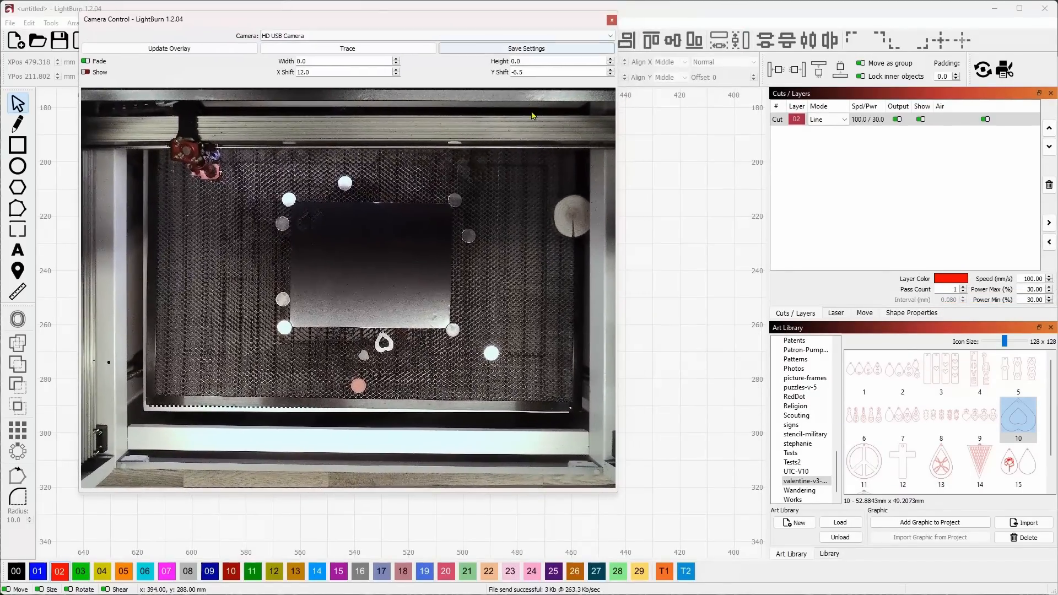
Start the second cut, without kerf offset, on the laser and move the head away from the finished pieces
{"action": "left_click", "coordinate": [847, 316]}
{"action": "left_click", "coordinate": [948, 127]}
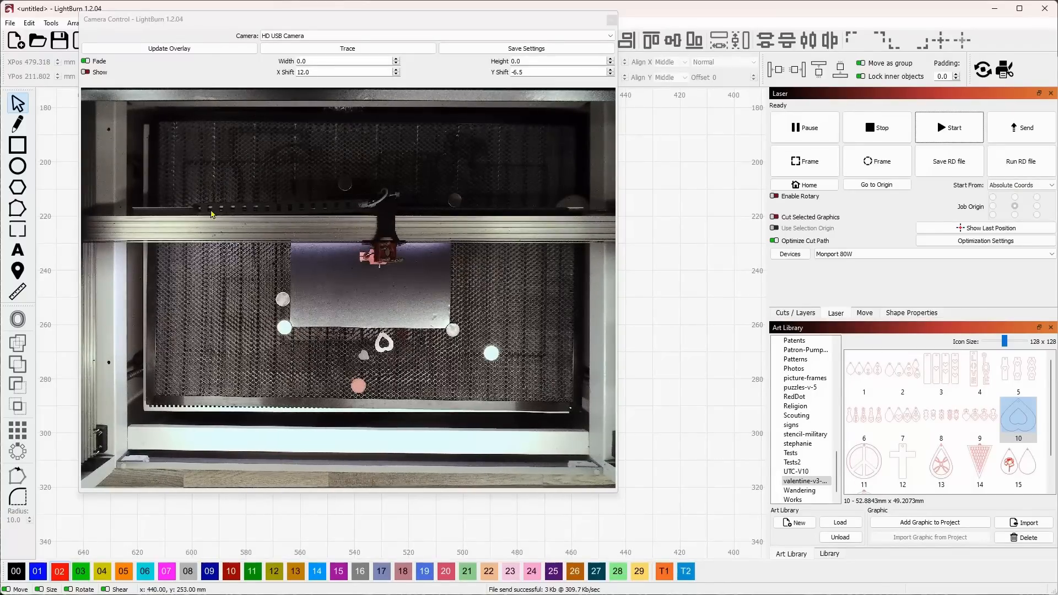
{"action": "left_click", "coordinate": [17, 270]}
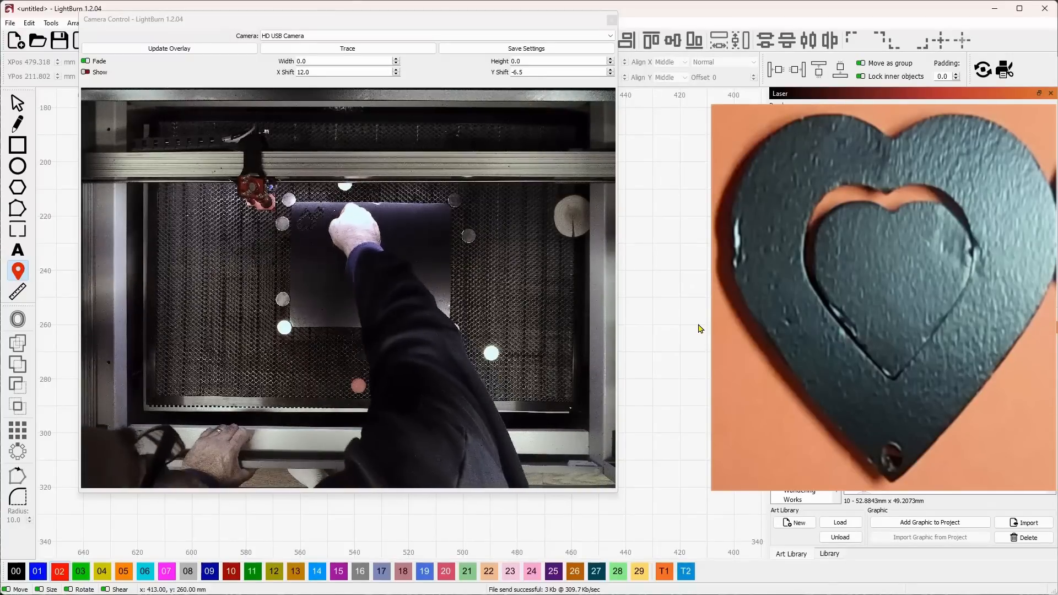
{"action": "key", "text": "Escape"}
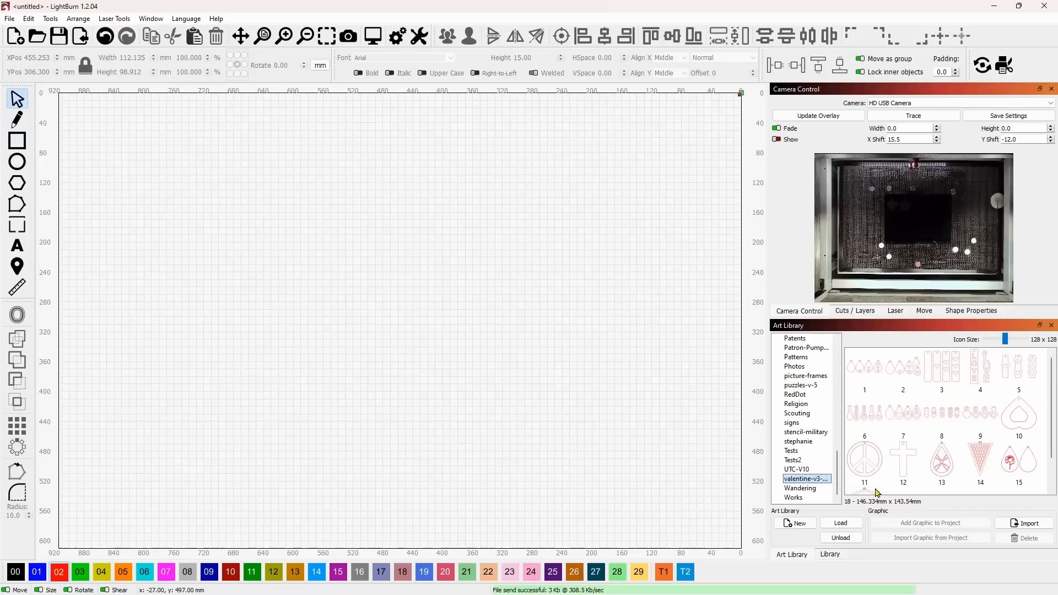
Insert library graphic 11, the peace sign pendant, and scale it proportionally to 2 in wide, returning the units to millimetres
{"action": "double_click", "coordinate": [870, 465]}
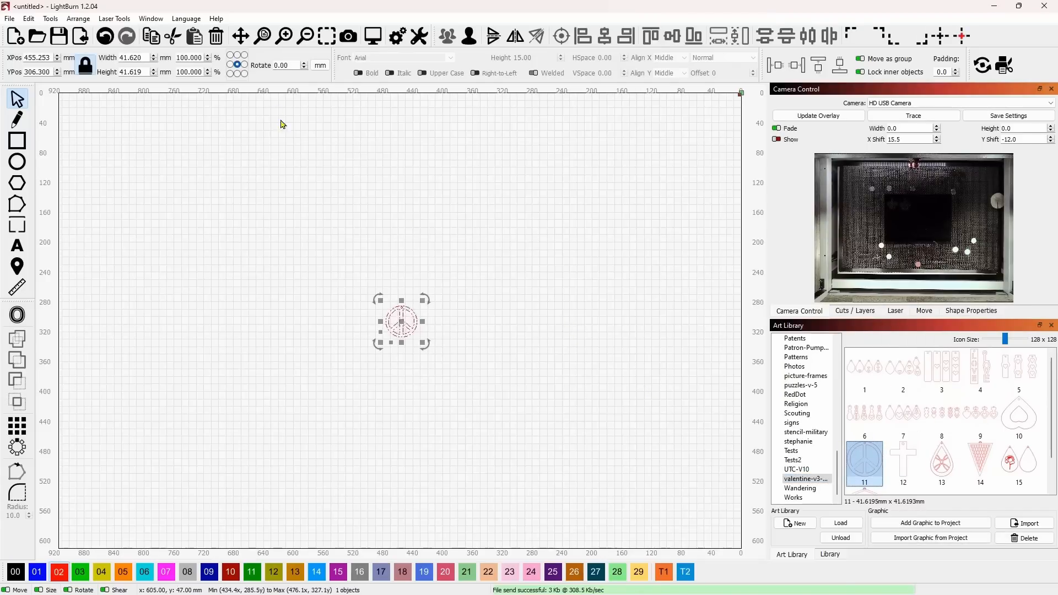
{"action": "left_click", "coordinate": [320, 65]}
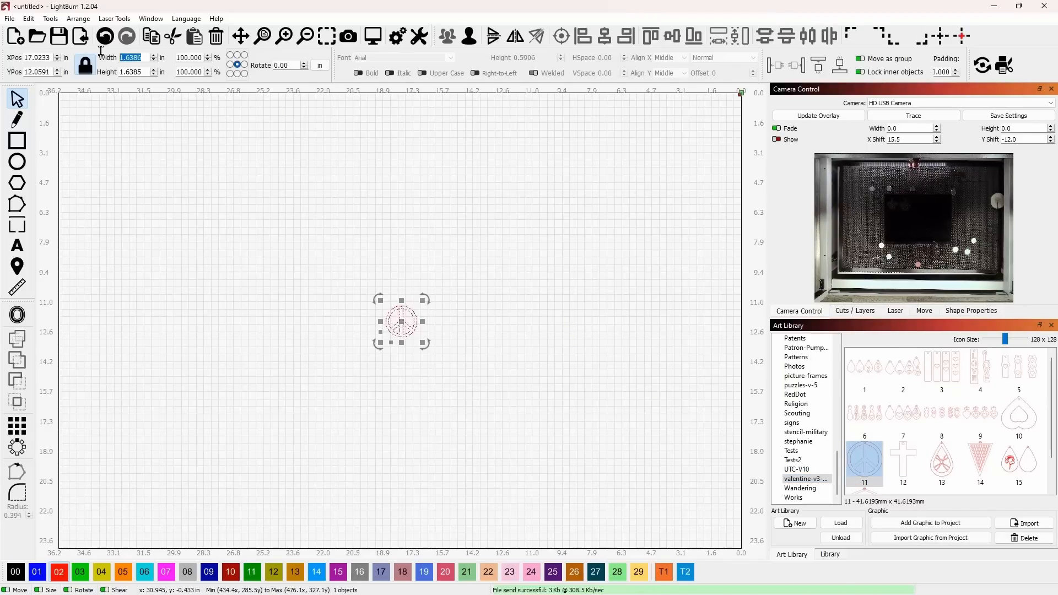
{"action": "type", "text": "2"}
{"action": "key", "text": "Return"}
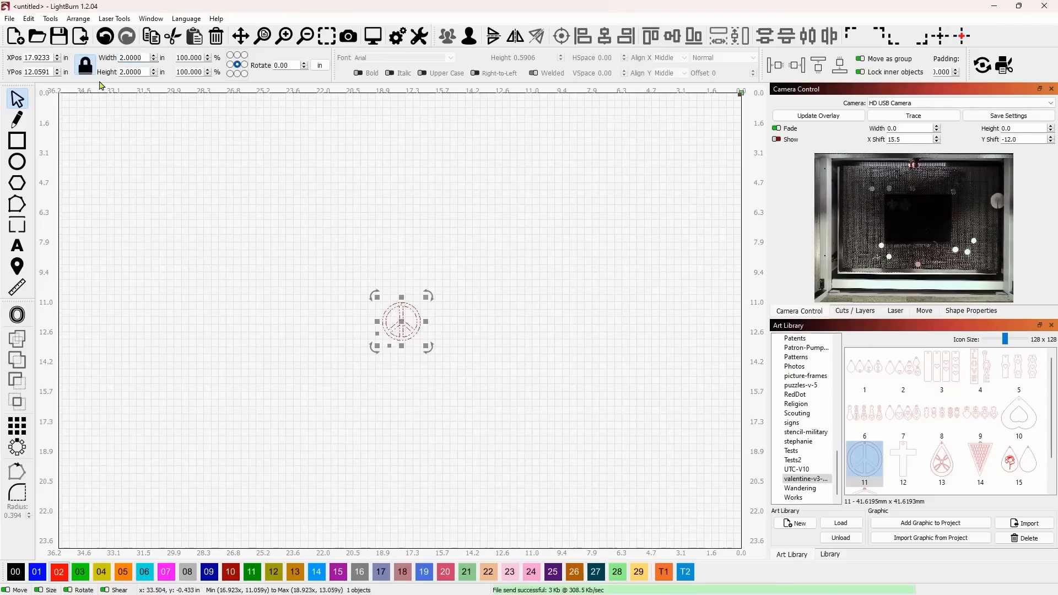
{"action": "left_click", "coordinate": [320, 65]}
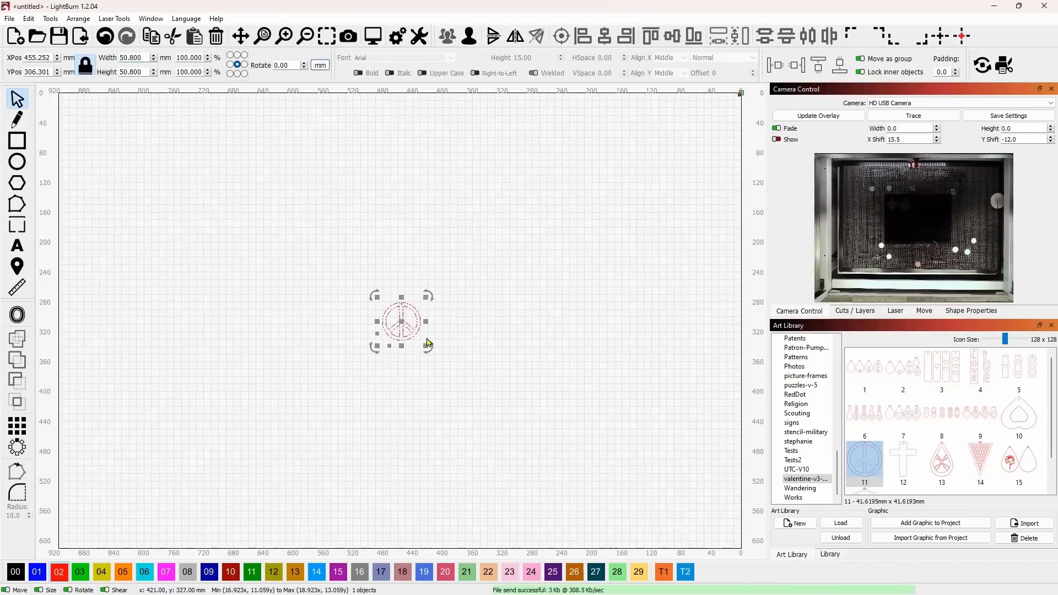
Ungroup the peace sign pendant into separate shapes
{"action": "left_click", "coordinate": [486, 342]}
{"action": "scroll", "coordinate": [487, 343], "scroll_direction": "up", "scroll_amount": 5}
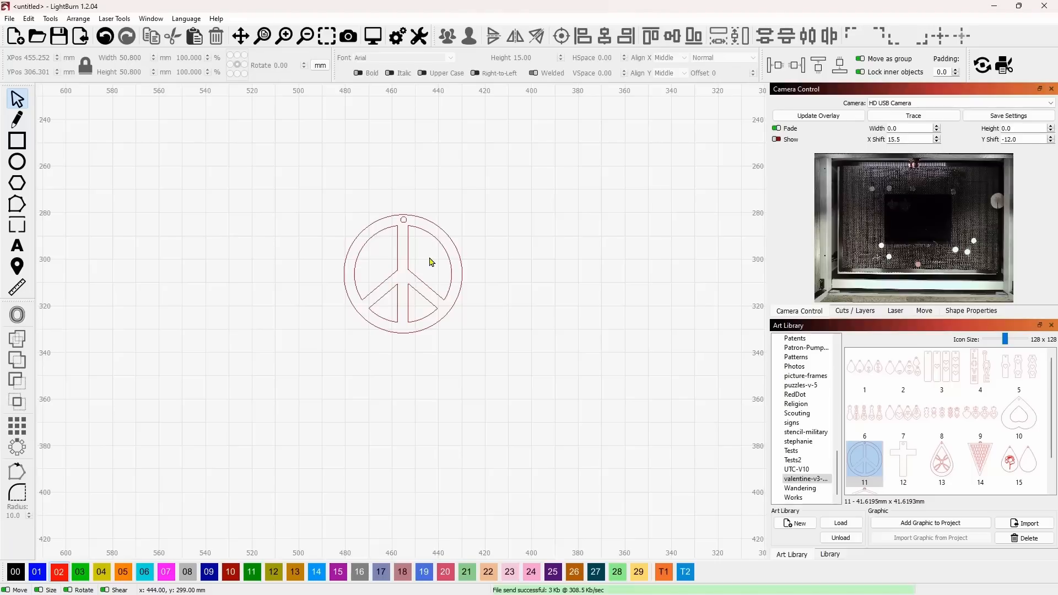
{"action": "scroll", "coordinate": [484, 277], "scroll_direction": "down", "scroll_amount": 1}
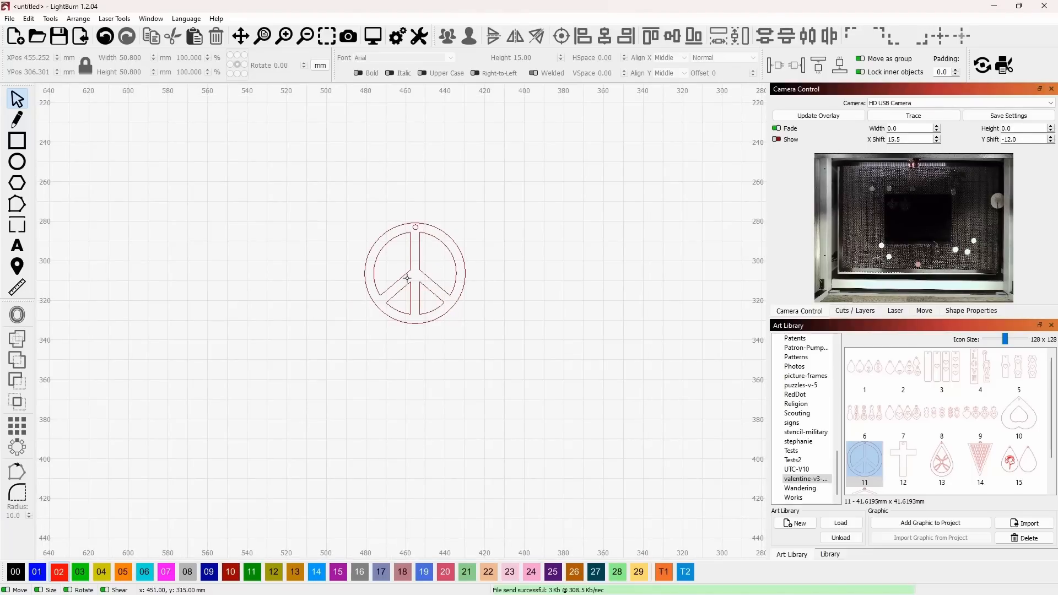
{"action": "left_click_drag", "start_coordinate": [357, 231], "coordinate": [477, 323]}
{"action": "left_click", "coordinate": [464, 258]}
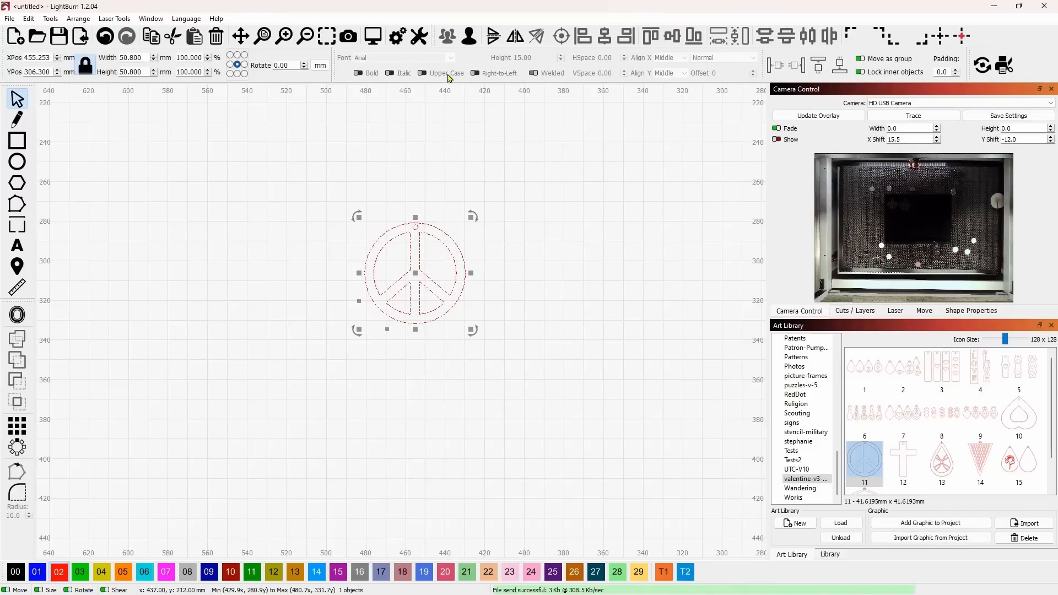
{"action": "left_click", "coordinate": [466, 35]}
{"action": "left_click", "coordinate": [297, 178]}
Place a copy of the pendant's four inner cutouts to its right, centred at X 391, Y 307 mm, and leave the copies selected
{"action": "left_click_drag", "start_coordinate": [357, 229], "coordinate": [471, 330]}
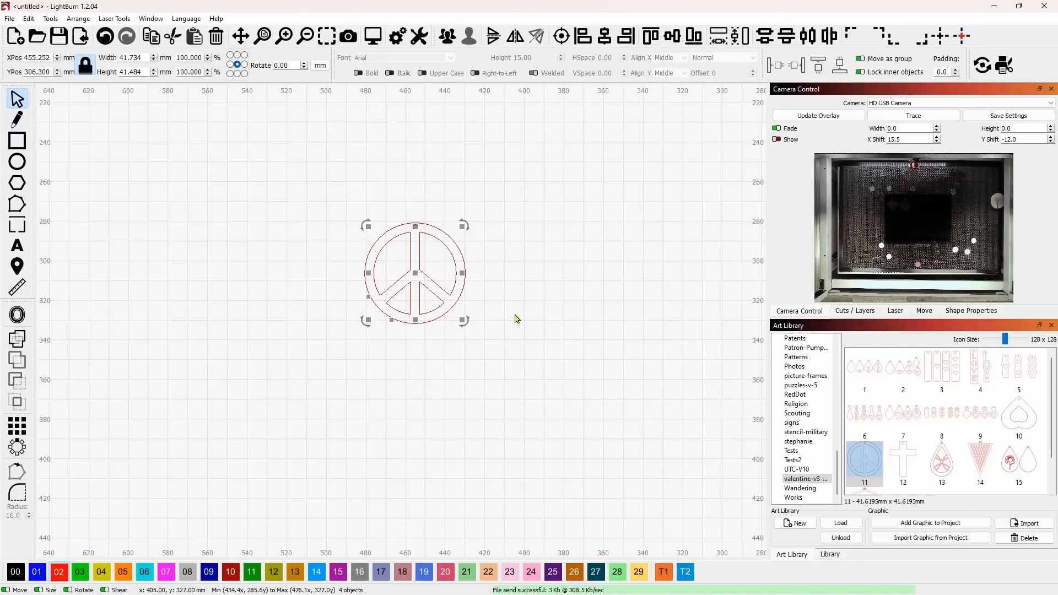
{"action": "left_click_drag", "start_coordinate": [416, 276], "coordinate": [543, 280]}
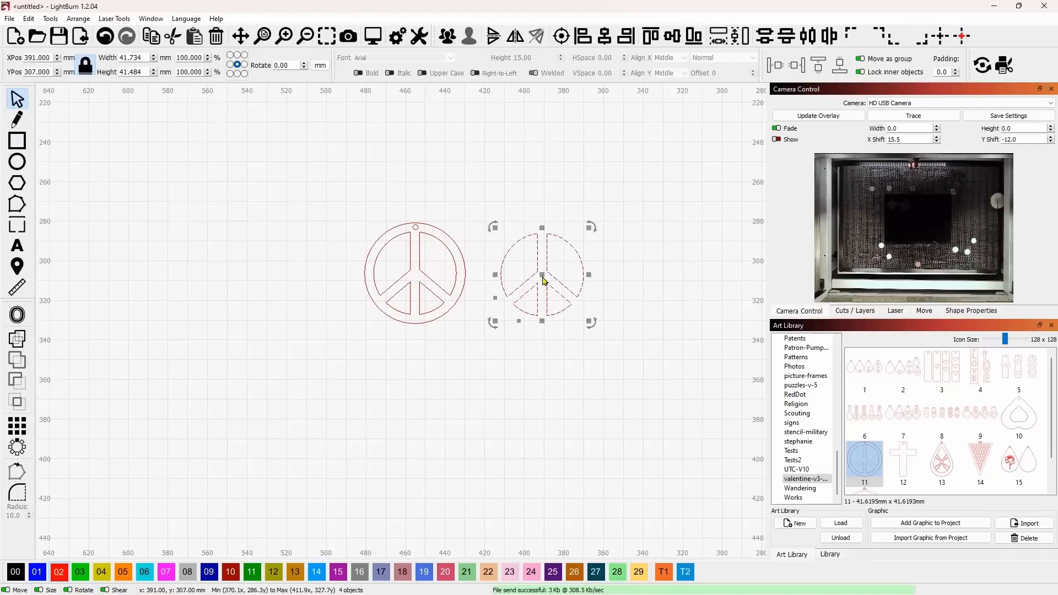
{"action": "left_click", "coordinate": [486, 347]}
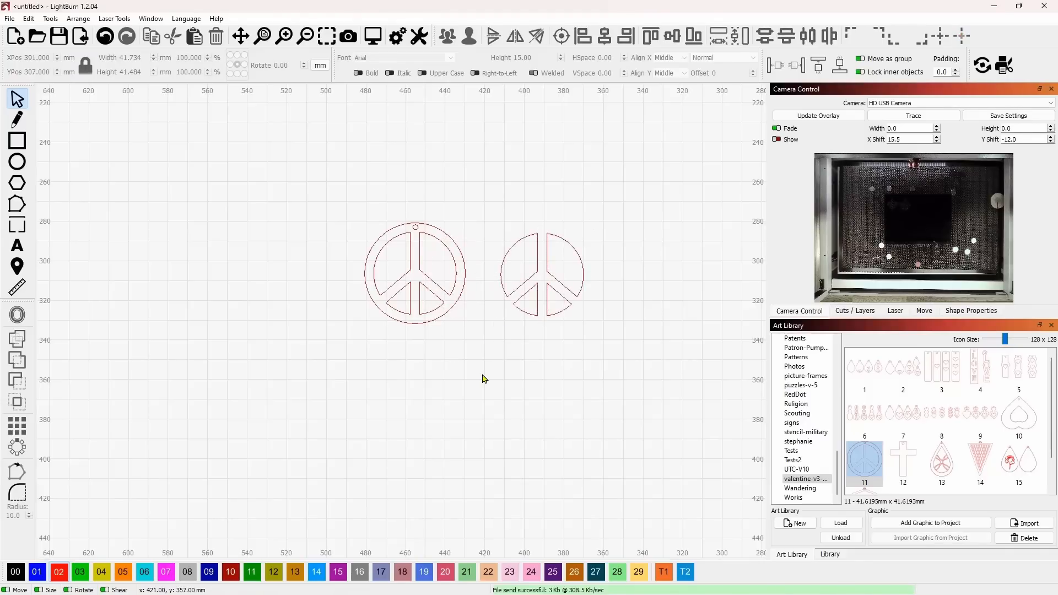
{"action": "left_click_drag", "start_coordinate": [469, 334], "coordinate": [372, 219]}
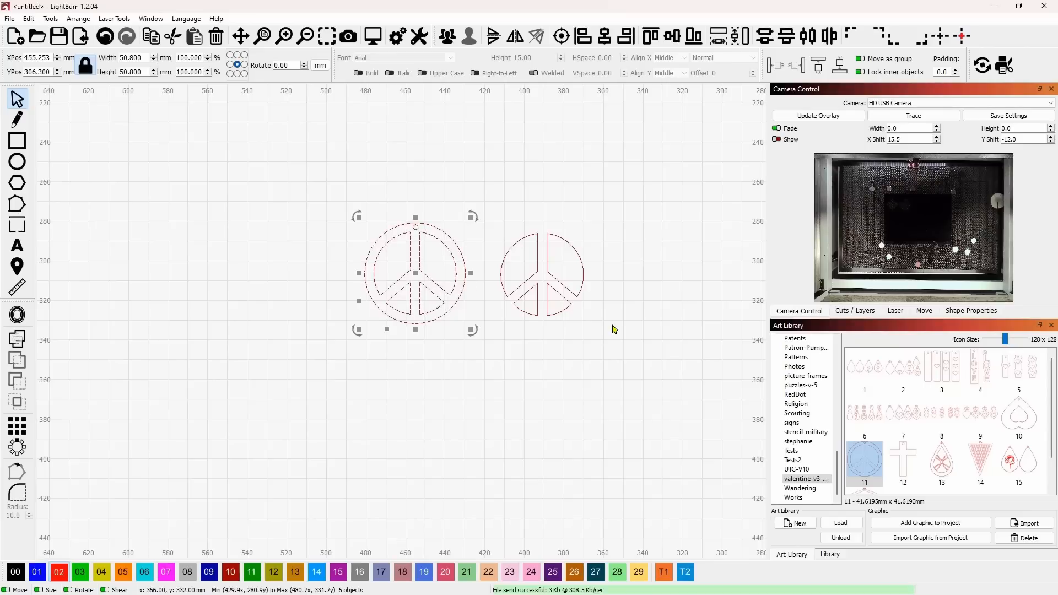
{"action": "left_click_drag", "start_coordinate": [615, 333], "coordinate": [500, 217]}
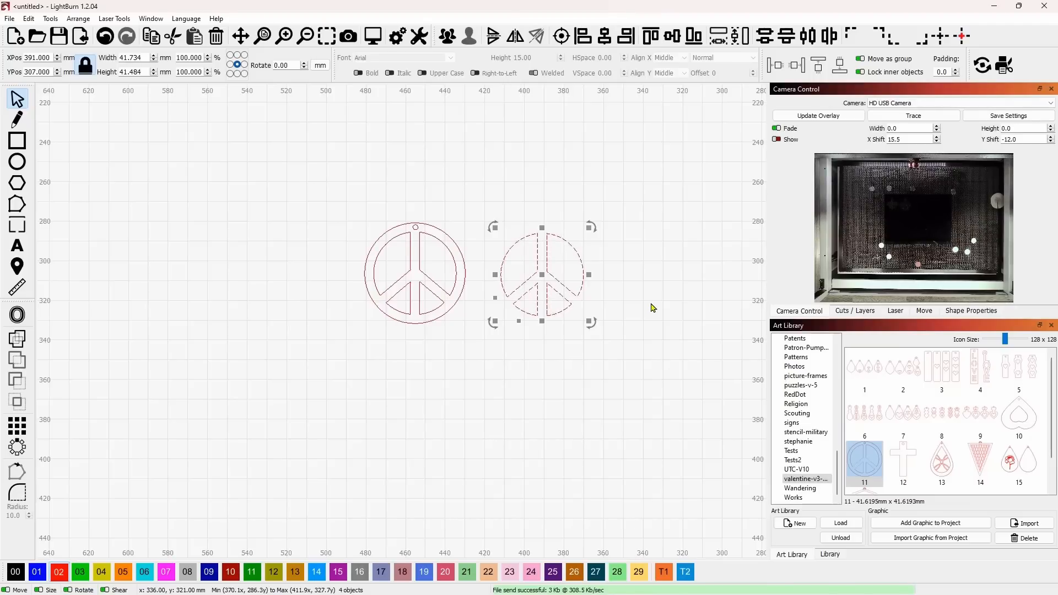
Delete the selected copies of the four inner cutouts beside the peace sign pendant
{"action": "key", "text": "Delete"}
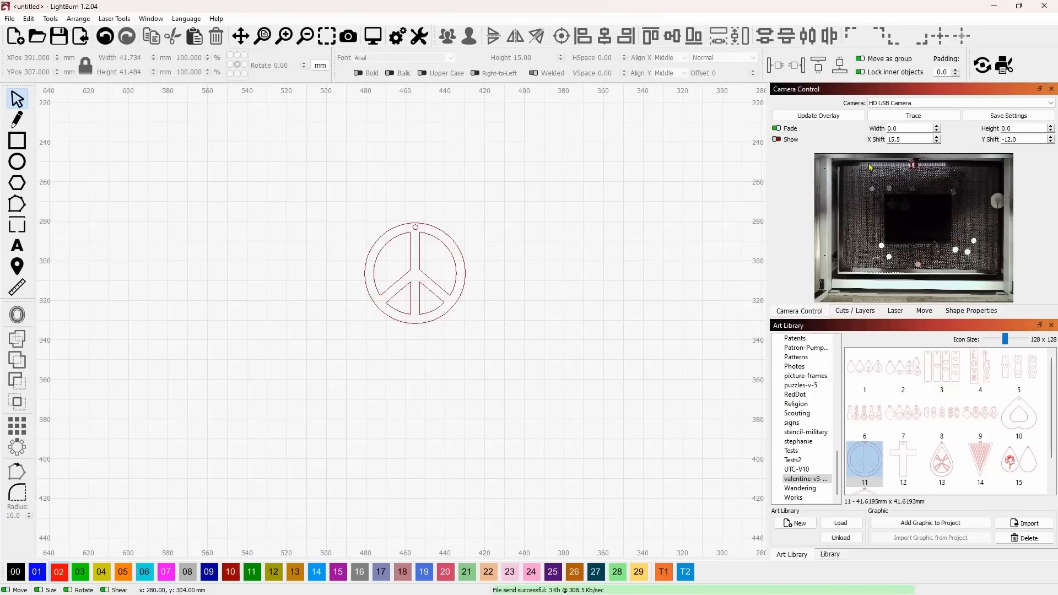
Update the camera overlay so the workspace shows the material on the laser bed
{"action": "left_click", "coordinate": [860, 117]}
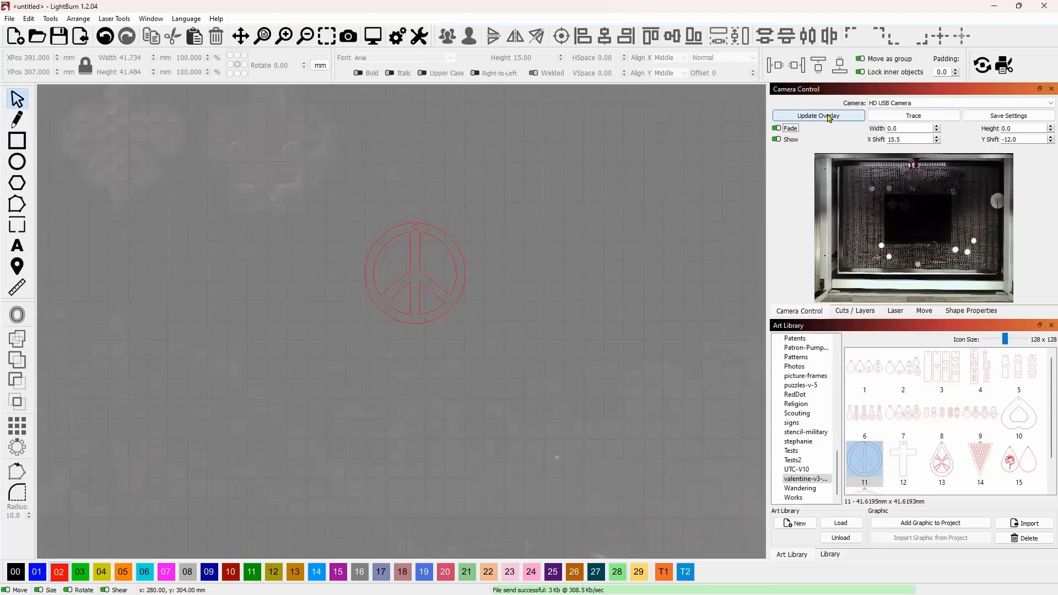
{"action": "scroll", "coordinate": [529, 253], "scroll_direction": "down", "scroll_amount": 4}
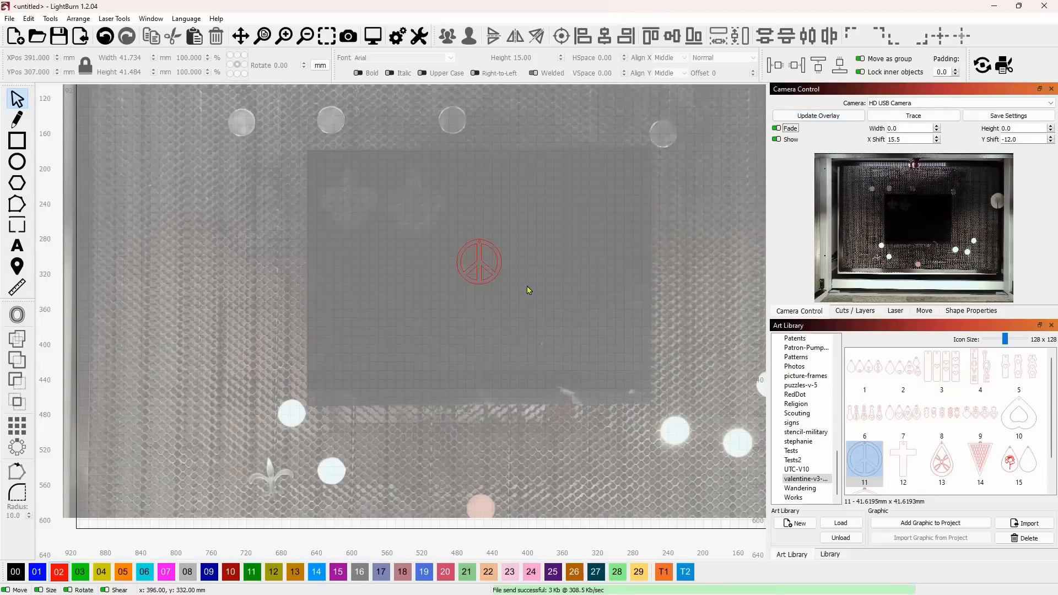
{"action": "scroll", "coordinate": [407, 292], "scroll_direction": "up", "scroll_amount": 3}
Move the peace sign pendant near the material's upper edge beside the finished cuts, centred at X 475, Y 212 mm
{"action": "left_click", "coordinate": [517, 277]}
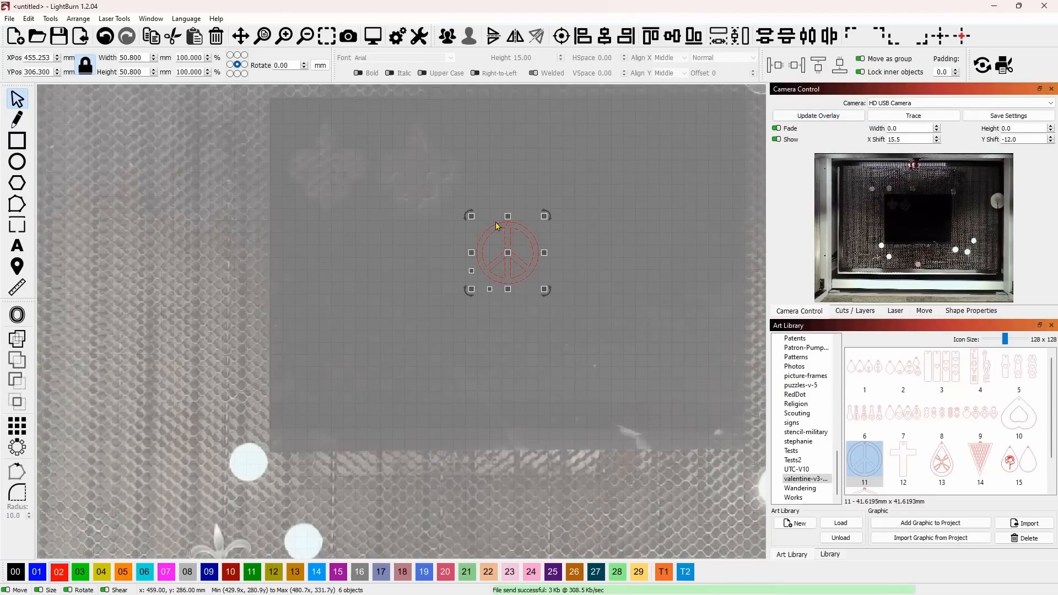
{"action": "left_click_drag", "start_coordinate": [507, 264], "coordinate": [496, 154]}
{"action": "scroll", "coordinate": [423, 112], "scroll_direction": "up", "scroll_amount": 2}
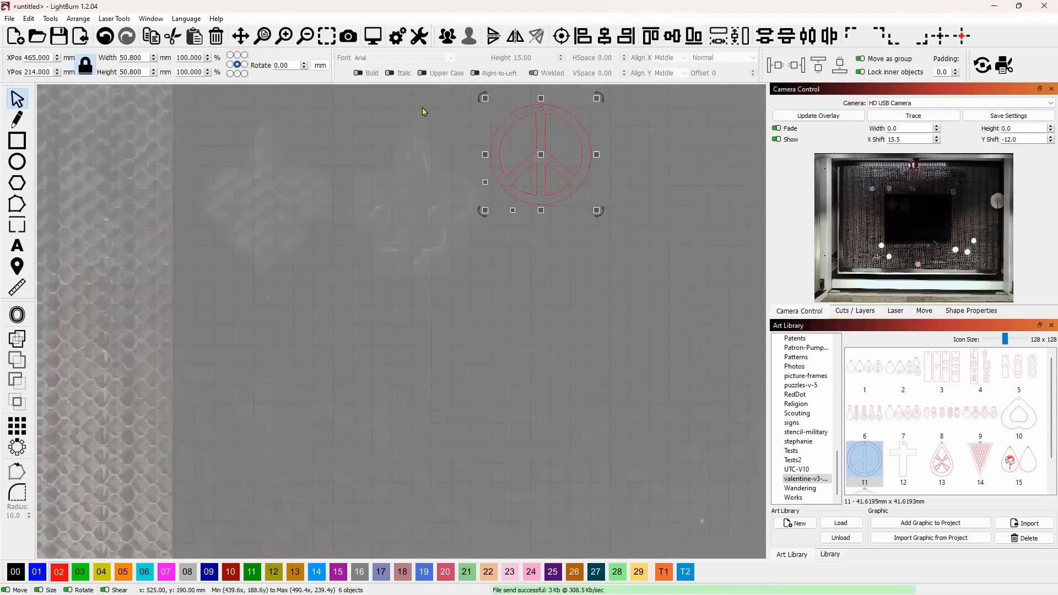
{"action": "left_click_drag", "start_coordinate": [453, 114], "coordinate": [429, 200]}
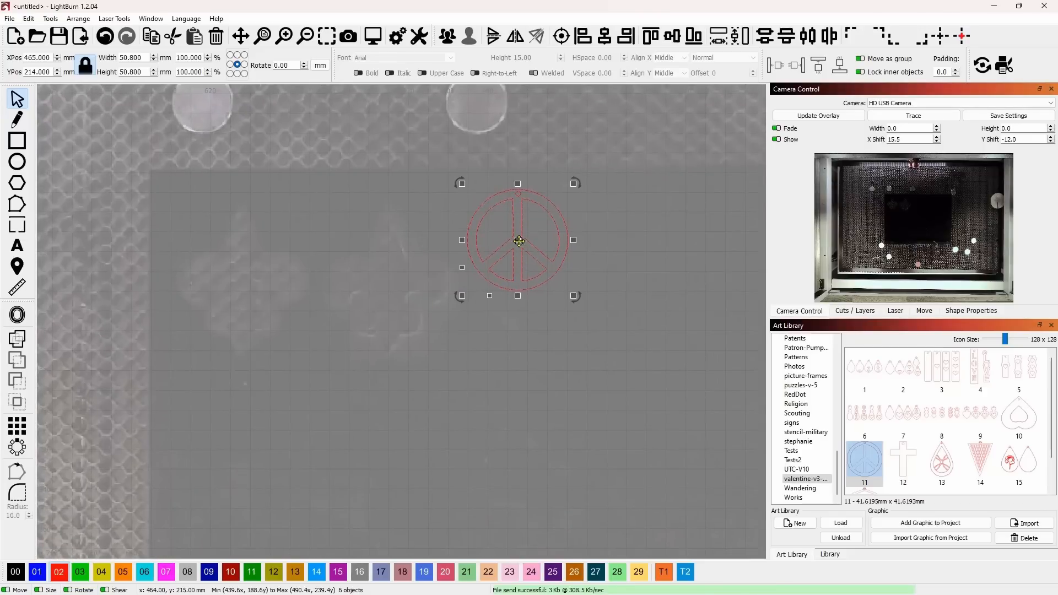
{"action": "left_click_drag", "start_coordinate": [518, 240], "coordinate": [498, 237]}
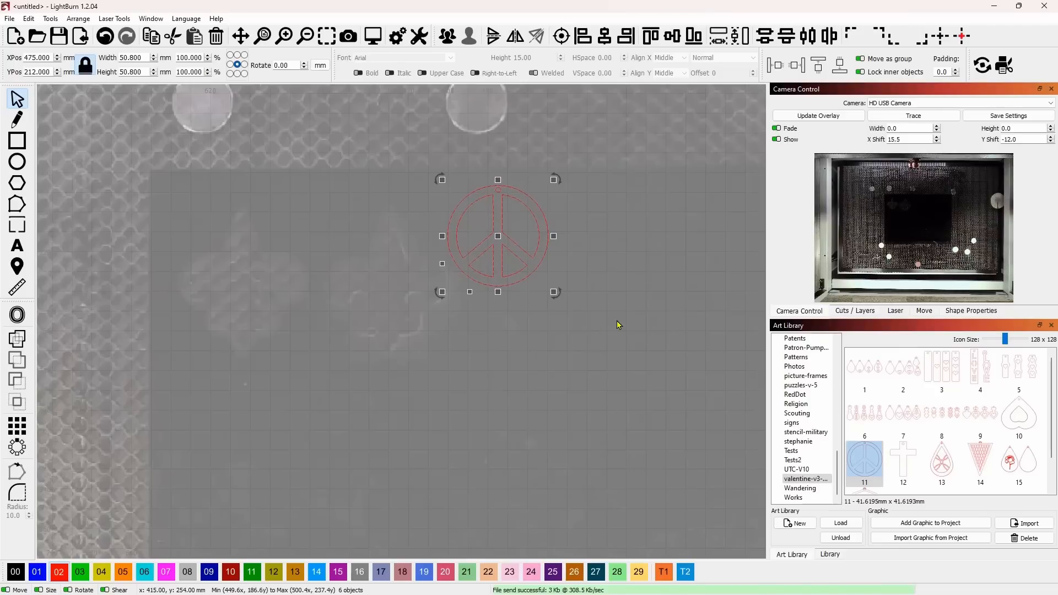
{"action": "scroll", "coordinate": [617, 324], "scroll_direction": "down", "scroll_amount": 4}
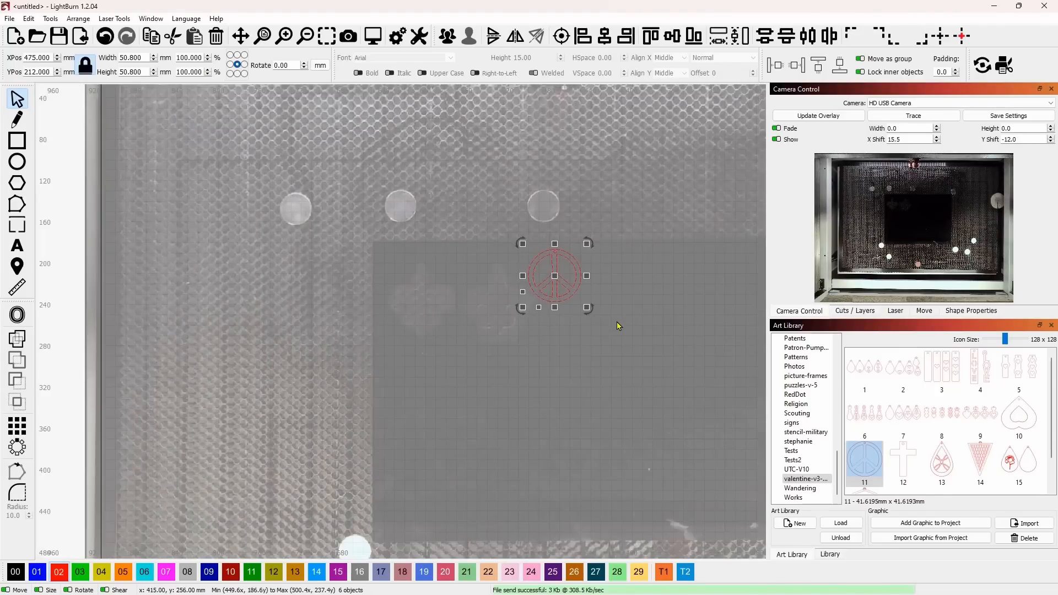
{"action": "left_click_drag", "start_coordinate": [643, 300], "coordinate": [527, 277]}
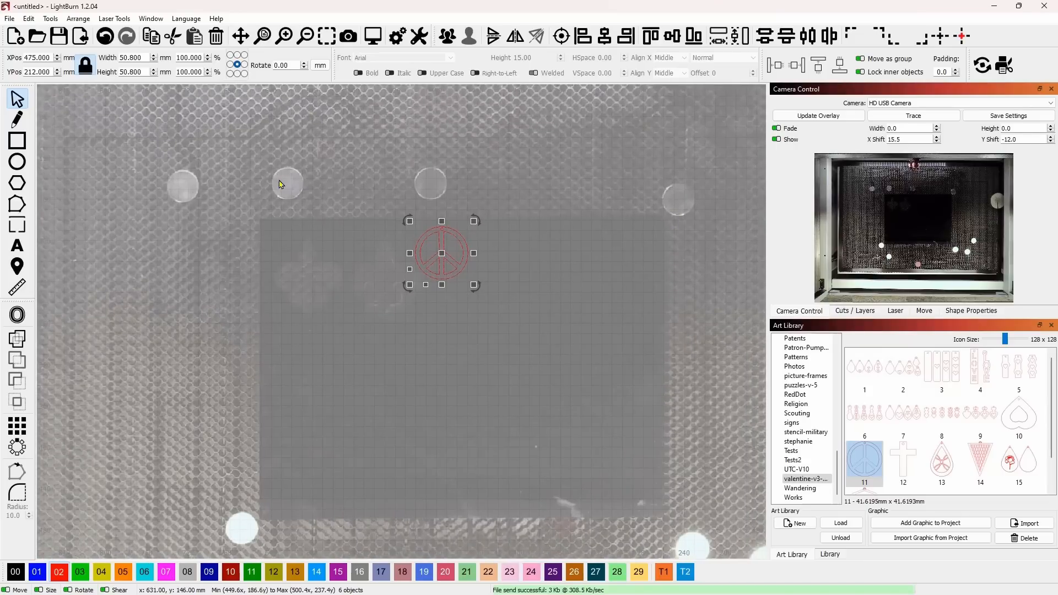
Undo the pendant moves and the deletion of the copied cutouts
{"action": "left_click", "coordinate": [105, 37]}
{"action": "left_click", "coordinate": [105, 37]}
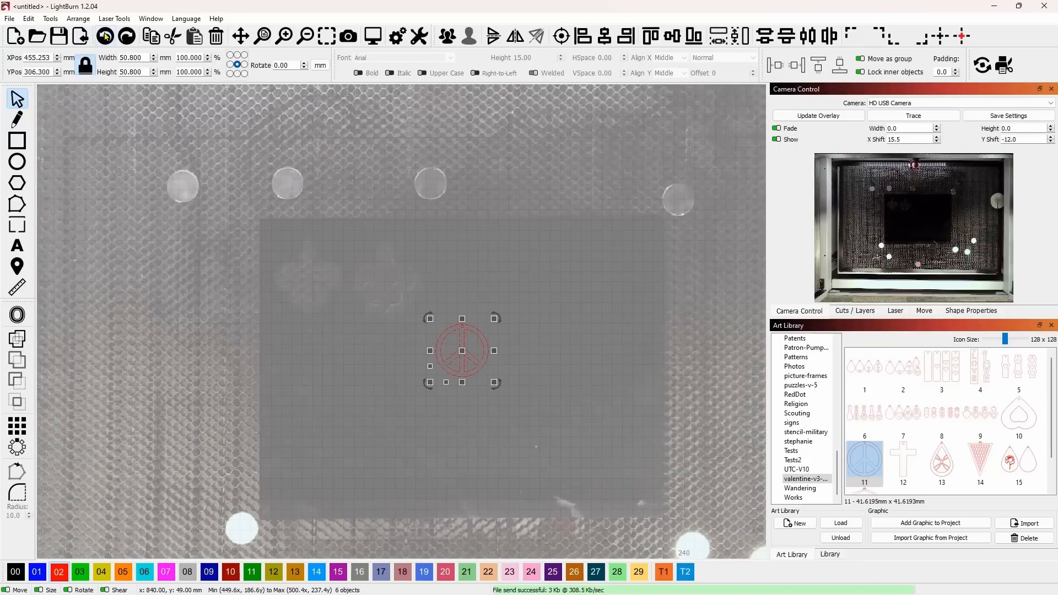
{"action": "left_click", "coordinate": [105, 37]}
{"action": "left_click", "coordinate": [107, 36]}
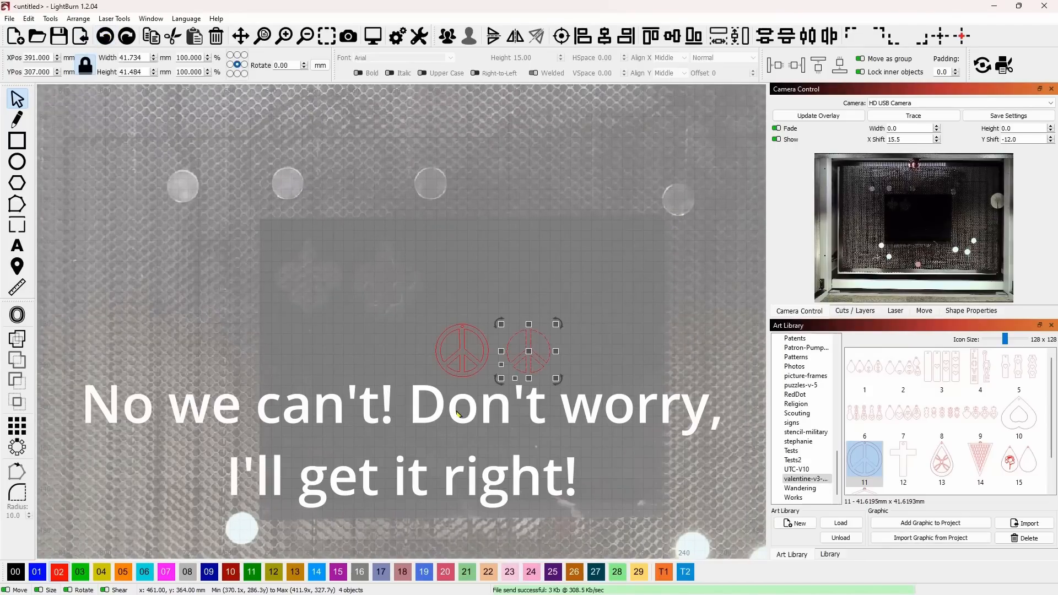
Move the pendant near the material's upper edge beside the finished cuts and the inlay copies just below it, centred at X 477, Y 262 mm
{"action": "left_click", "coordinate": [457, 414]}
{"action": "left_click", "coordinate": [462, 353]}
{"action": "left_click_drag", "start_coordinate": [461, 354], "coordinate": [449, 254]}
{"action": "left_click_drag", "start_coordinate": [579, 379], "coordinate": [487, 317]}
{"action": "left_click_drag", "start_coordinate": [529, 349], "coordinate": [441, 310]}
{"action": "scroll", "coordinate": [365, 288], "scroll_direction": "up", "scroll_amount": 3}
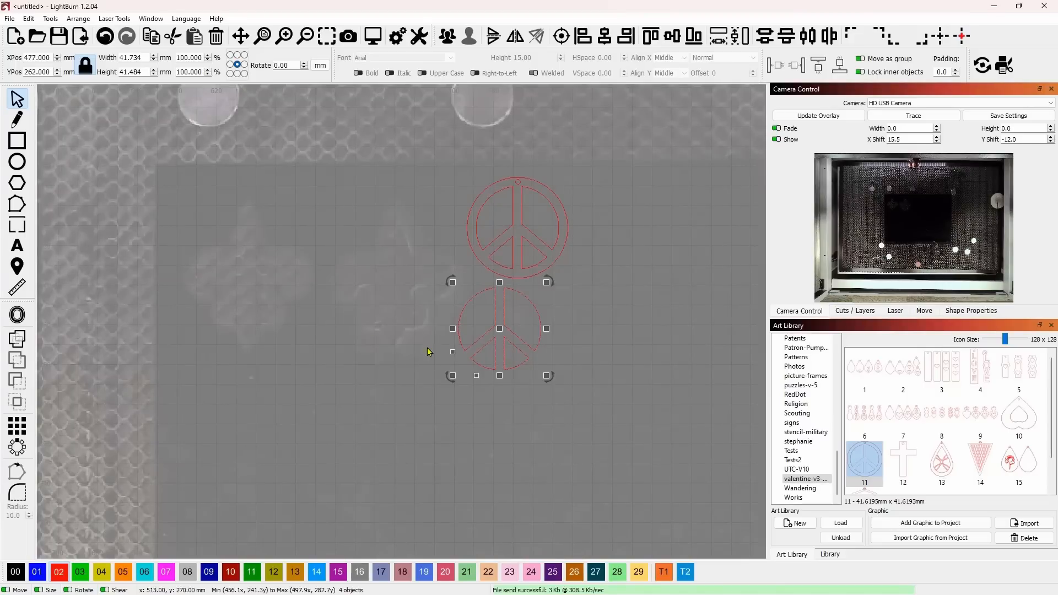
Assign the inlay pieces to blue layer 01 and identify the shapes on the red and blue layers
{"action": "left_click", "coordinate": [37, 572]}
{"action": "left_click_drag", "start_coordinate": [544, 214], "coordinate": [506, 232]}
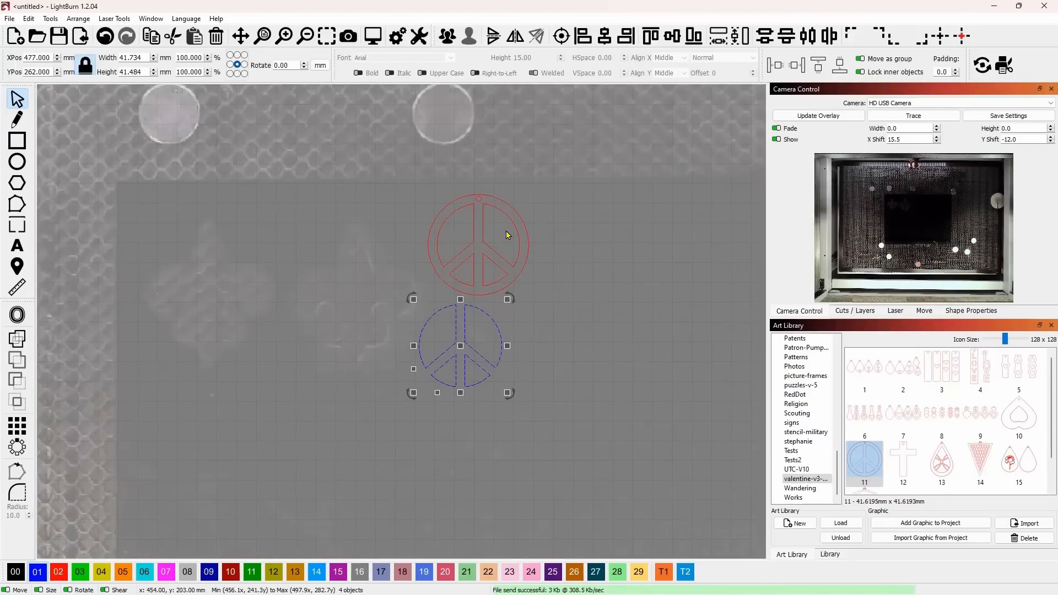
{"action": "left_click", "coordinate": [863, 312]}
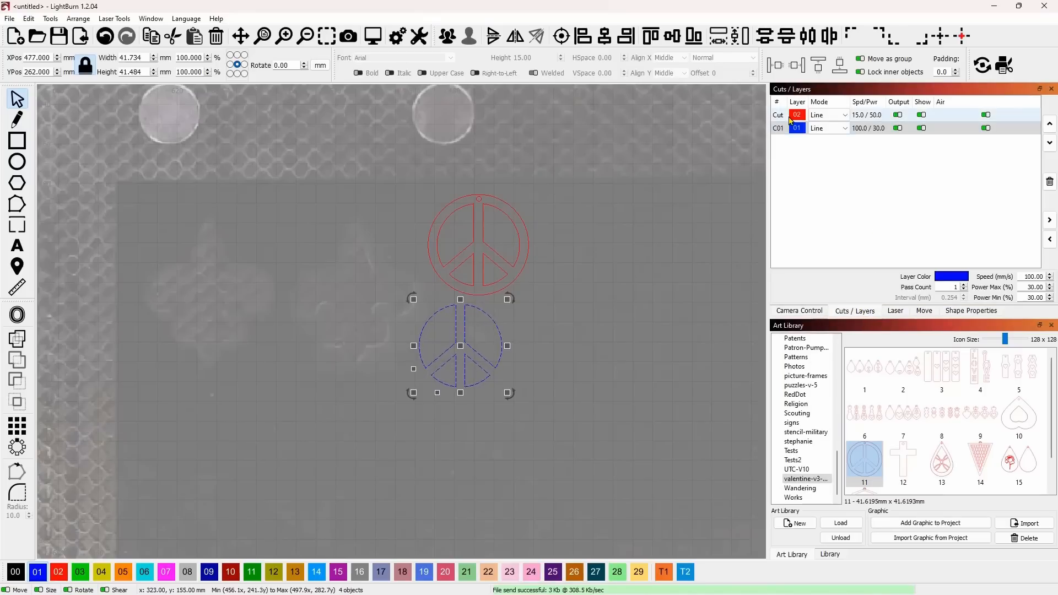
{"action": "right_click", "coordinate": [778, 117]}
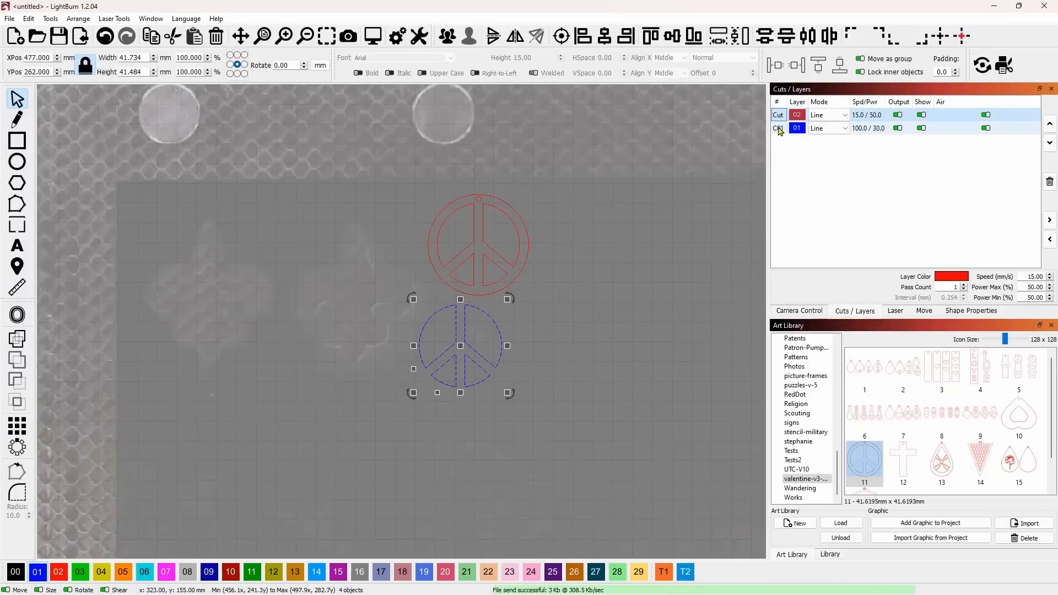
{"action": "left_click", "coordinate": [779, 128]}
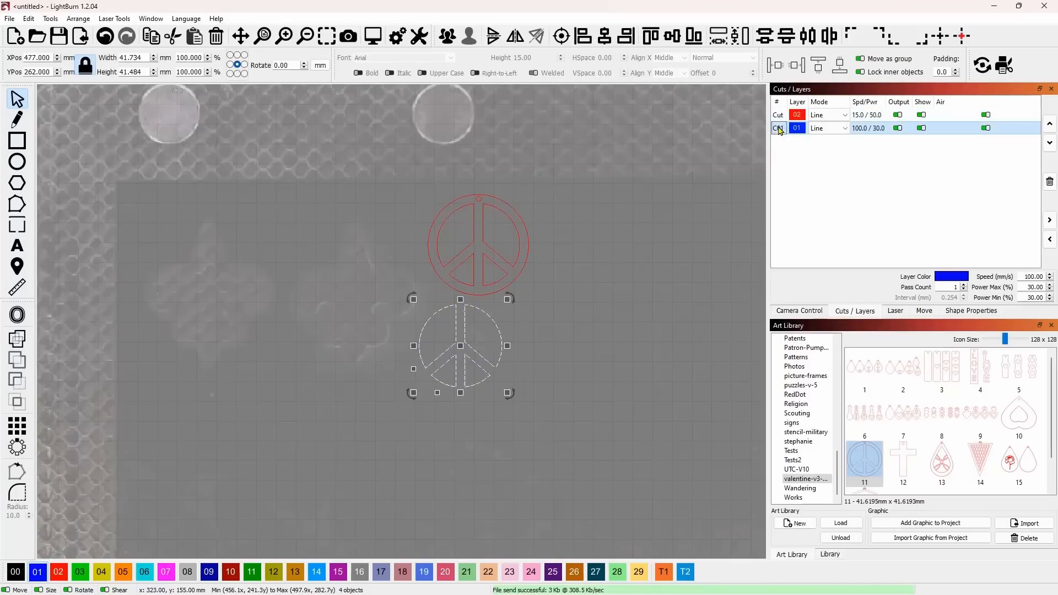
Hide the camera overlay on the workspace and return to the layer list
{"action": "left_click", "coordinate": [813, 313]}
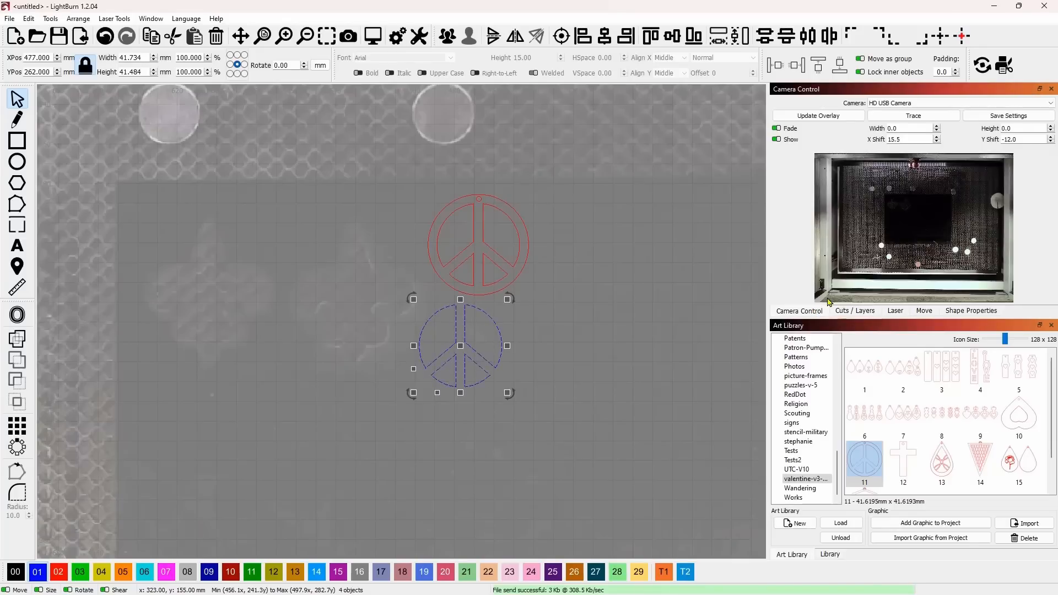
{"action": "left_click", "coordinate": [777, 140]}
{"action": "left_click", "coordinate": [856, 312]}
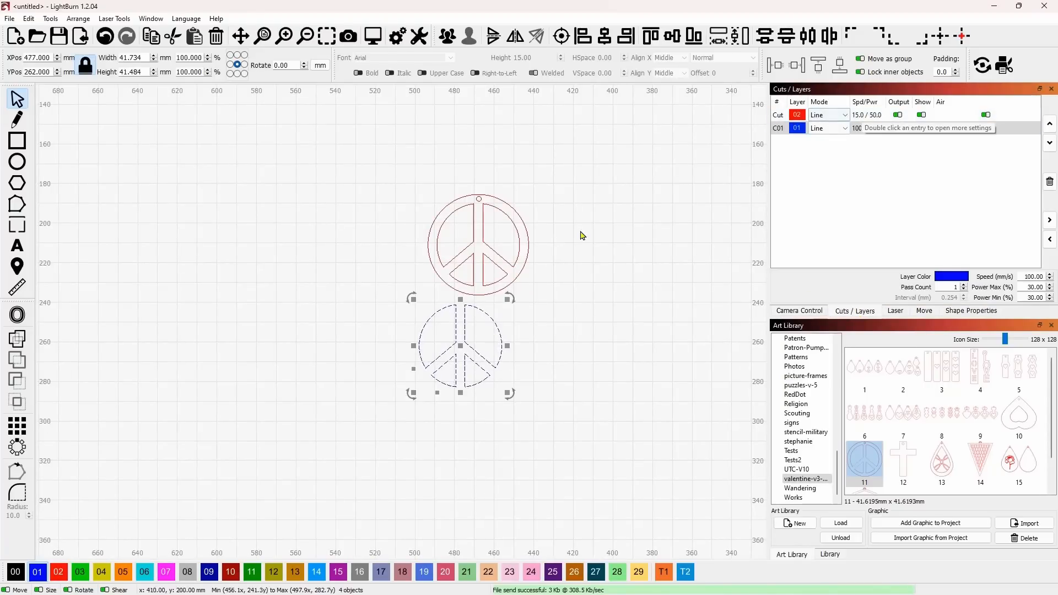
Set the kerf offset to 0 for the red Cut layer and to 0.055 mm for the blue 01 layer
{"action": "double_click", "coordinate": [781, 118]}
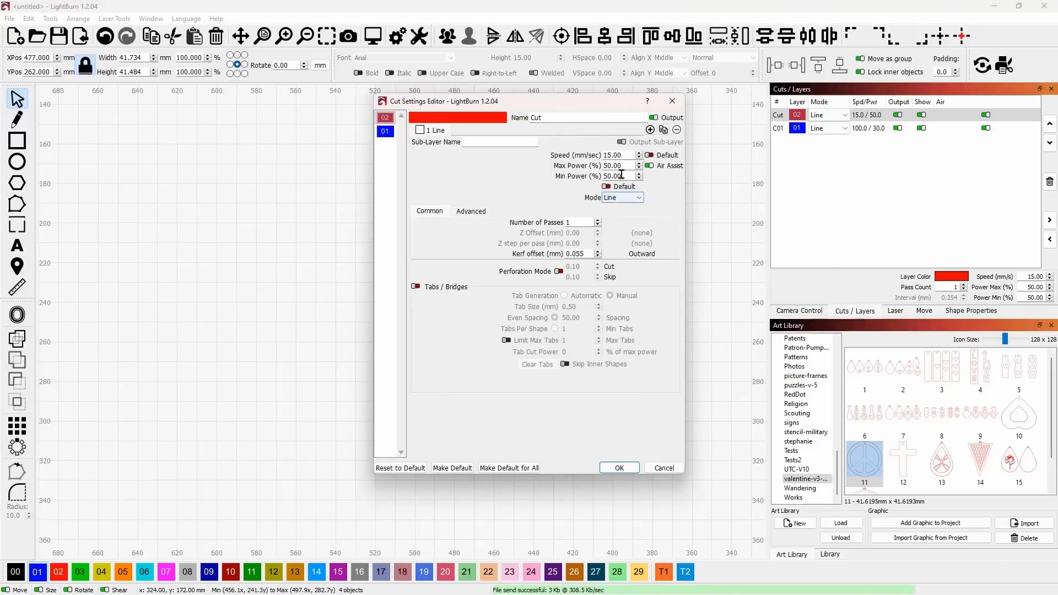
{"action": "left_click_drag", "start_coordinate": [575, 254], "coordinate": [585, 254]}
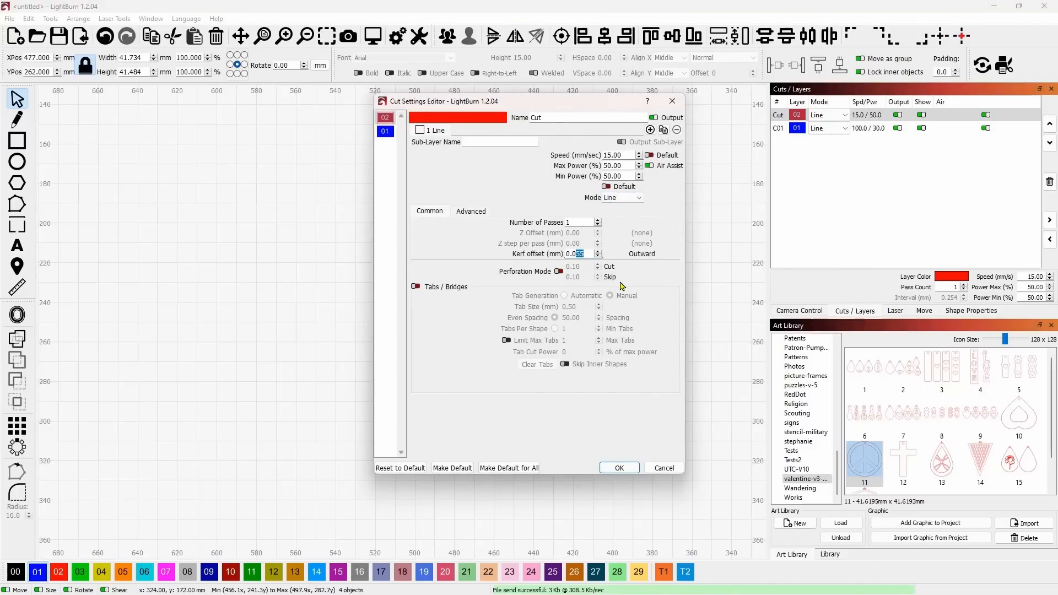
{"action": "type", "text": "00"}
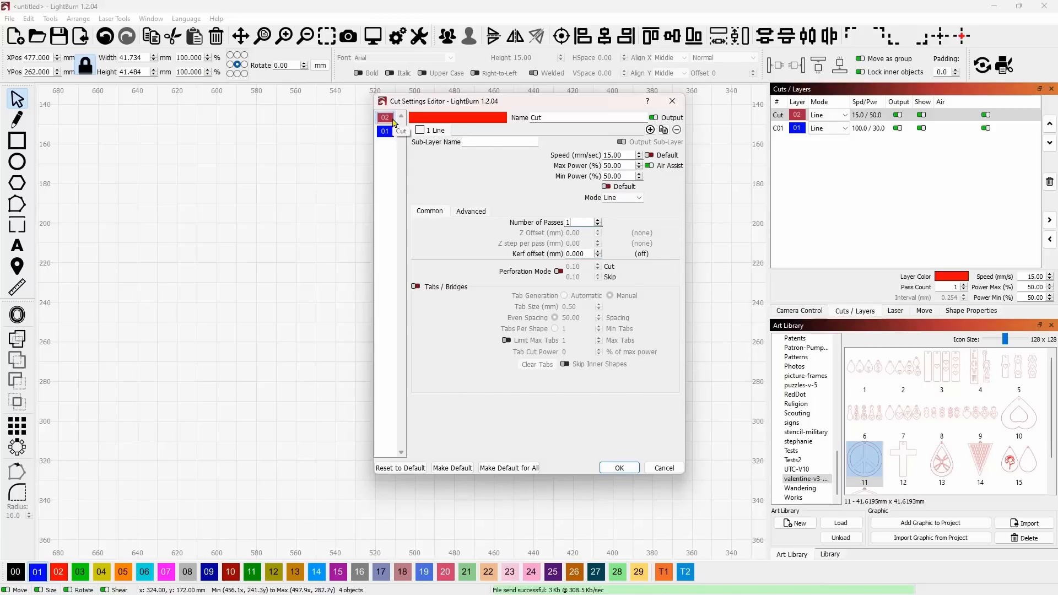
{"action": "left_click", "coordinate": [387, 132]}
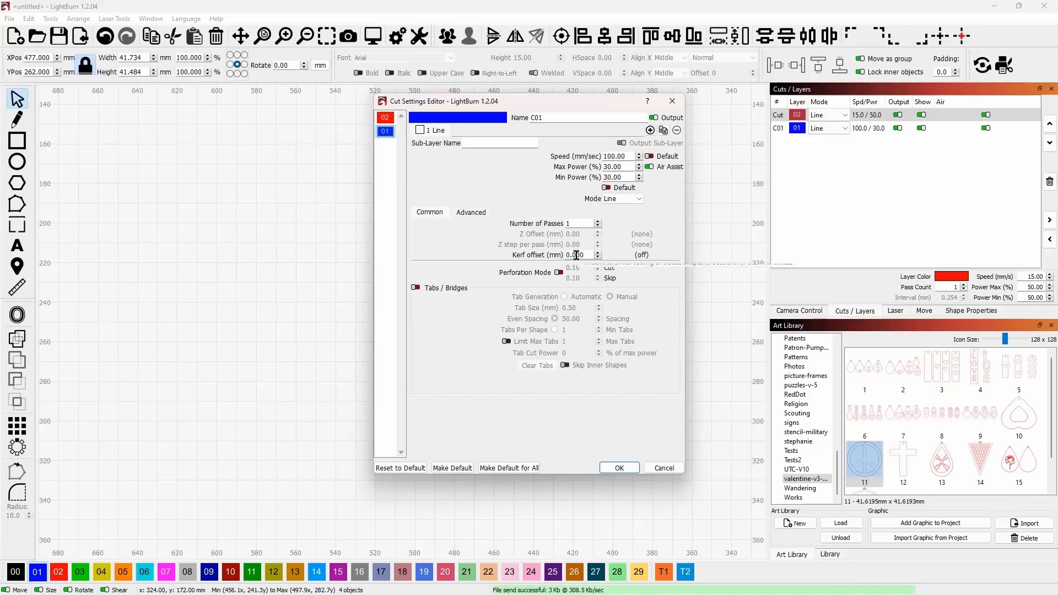
{"action": "left_click_drag", "start_coordinate": [576, 255], "coordinate": [591, 256]}
{"action": "type", "text": "55"}
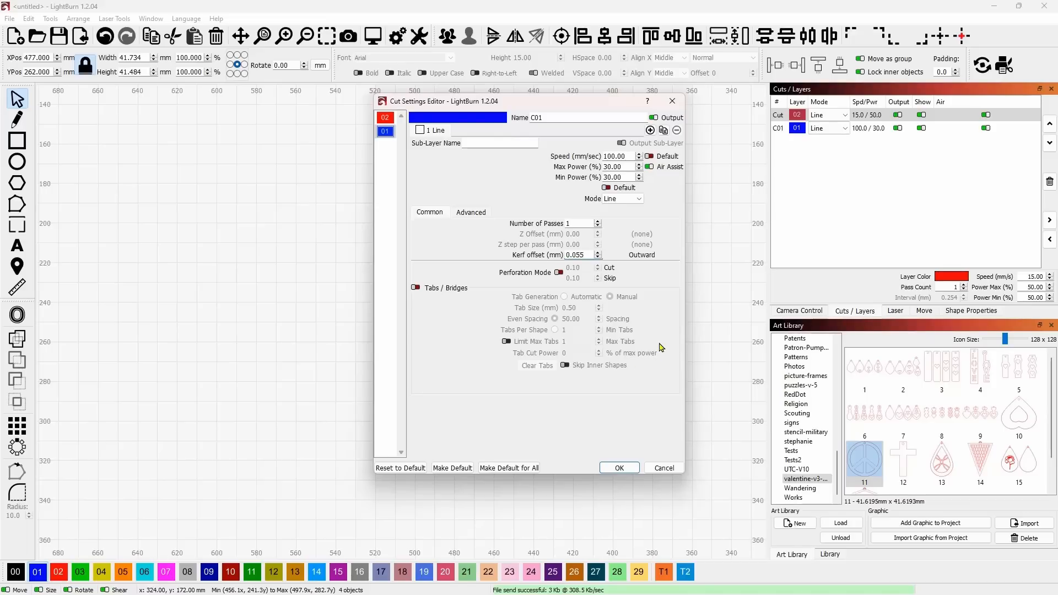
{"action": "left_click", "coordinate": [619, 468]}
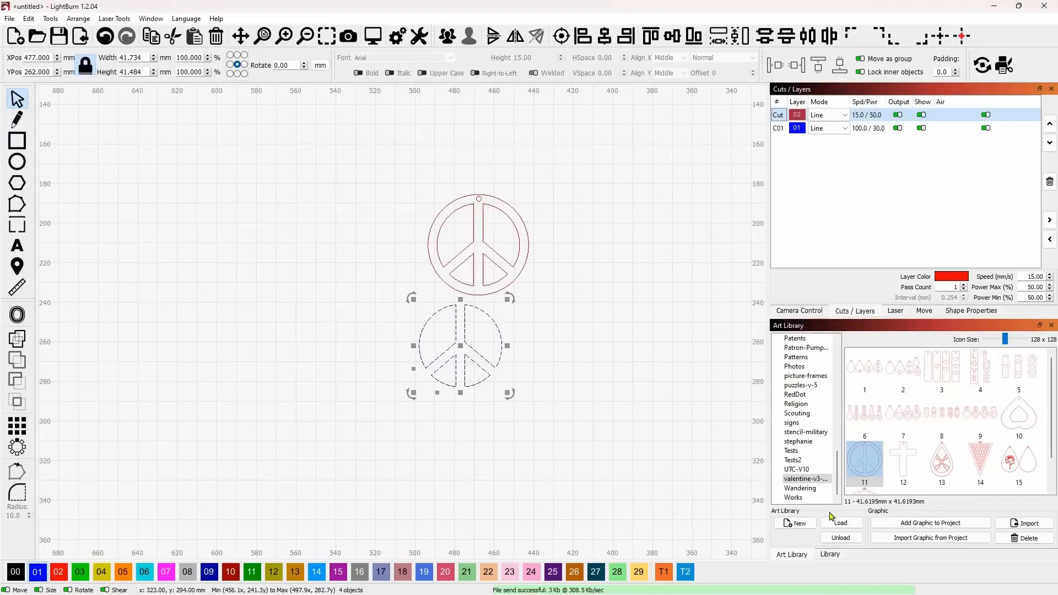
Assign the 3.00mm Acrylic Cut preset from the material library to blue layer 01
{"action": "left_click", "coordinate": [831, 553]}
{"action": "left_click", "coordinate": [815, 388]}
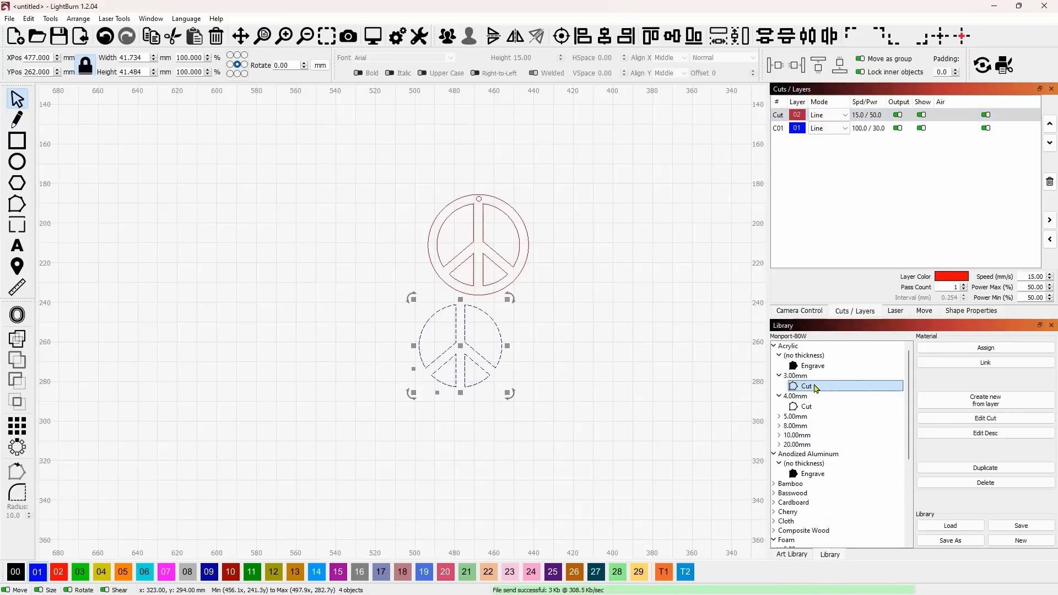
{"action": "left_click", "coordinate": [778, 127]}
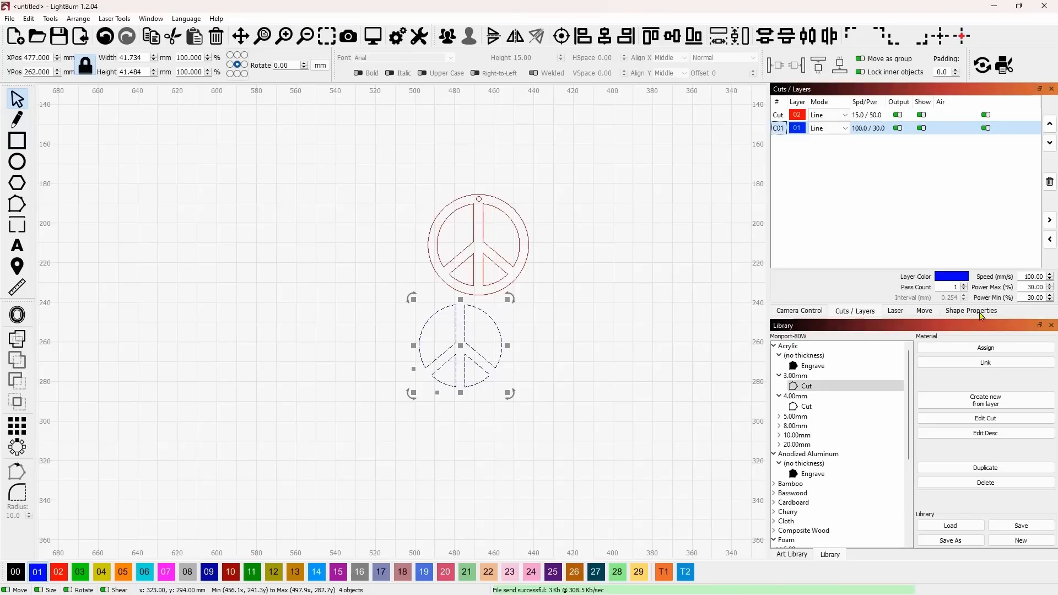
{"action": "left_click", "coordinate": [966, 353]}
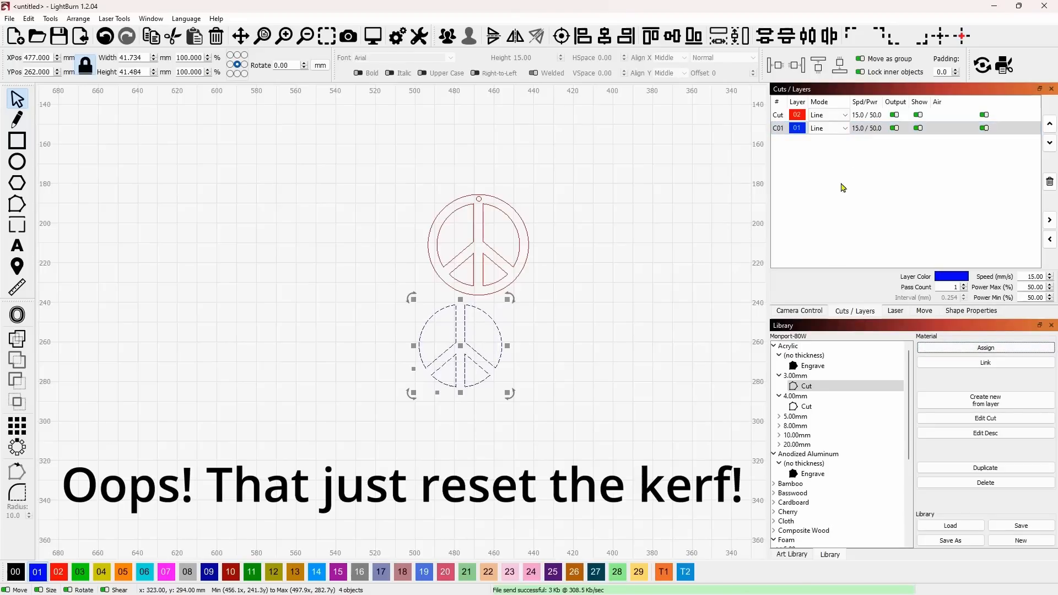
Detach and enlarge the camera view, and frame the job on the laser
{"action": "left_click", "coordinate": [808, 312]}
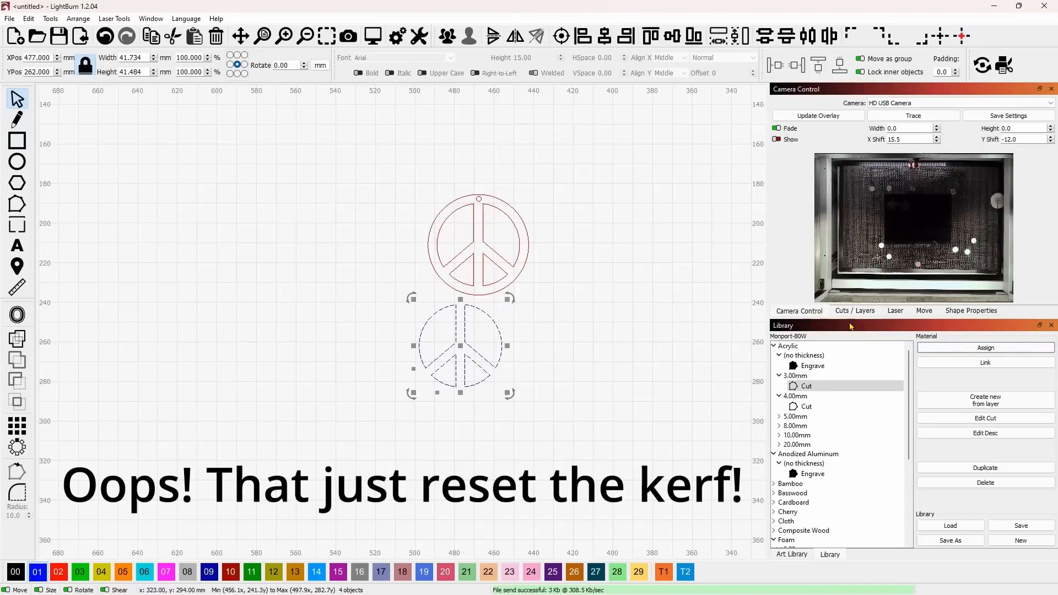
{"action": "left_click_drag", "start_coordinate": [921, 96], "coordinate": [242, 13]}
{"action": "left_click_drag", "start_coordinate": [379, 232], "coordinate": [699, 475]}
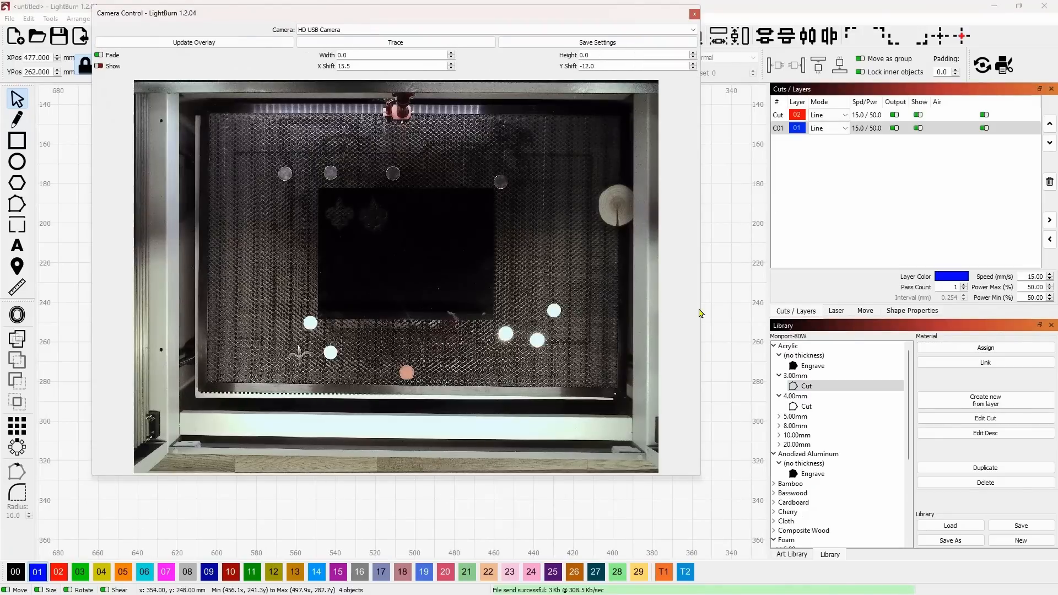
{"action": "left_click", "coordinate": [836, 312]}
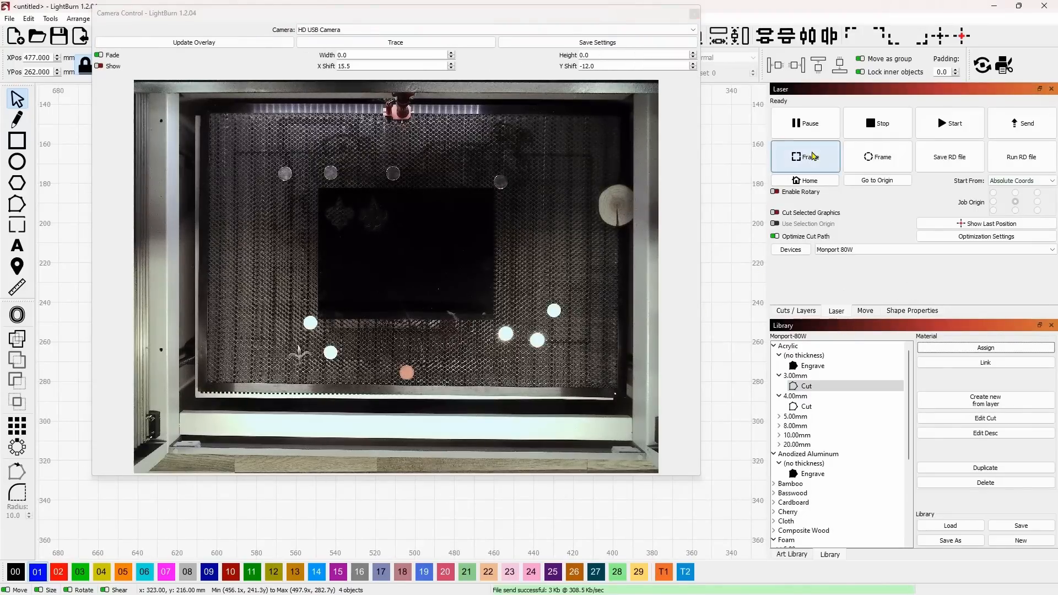
{"action": "left_click", "coordinate": [814, 155]}
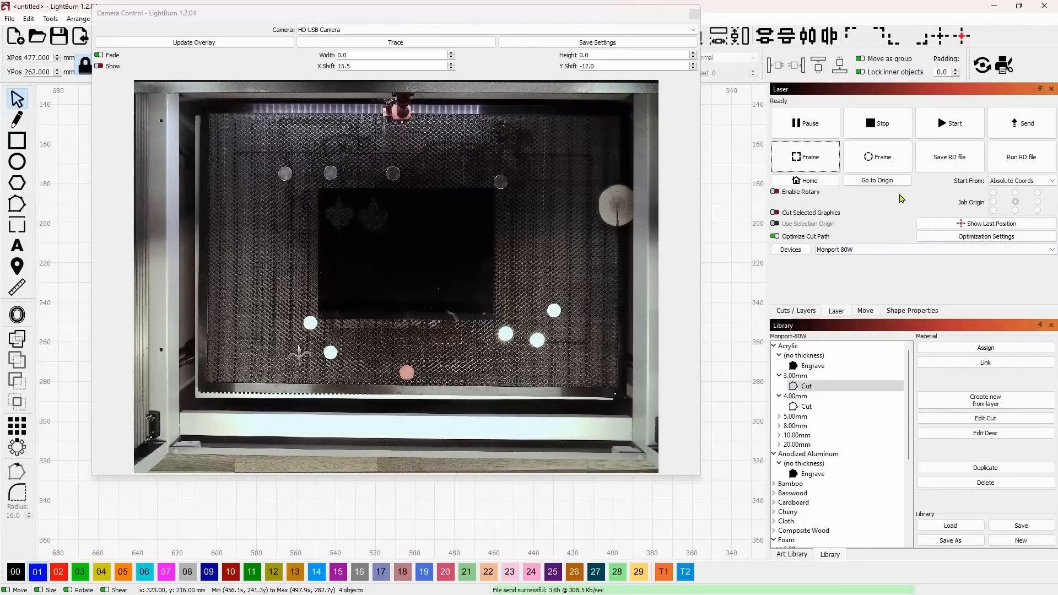
Set blue layer 01's kerf offset to 0.055 mm outward and check the offsets of both layers
{"action": "left_click", "coordinate": [802, 313]}
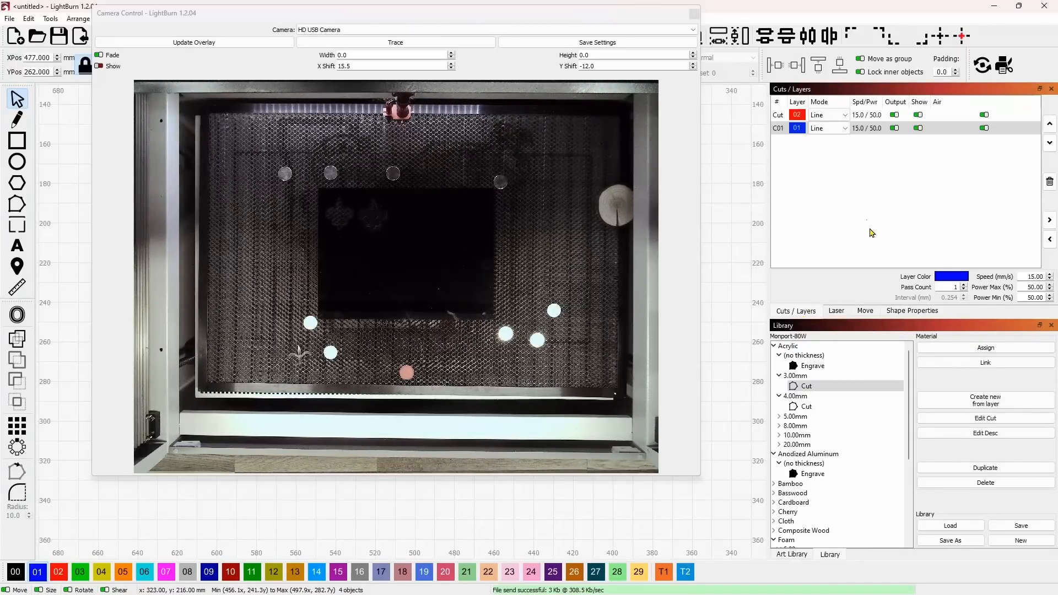
{"action": "double_click", "coordinate": [793, 115]}
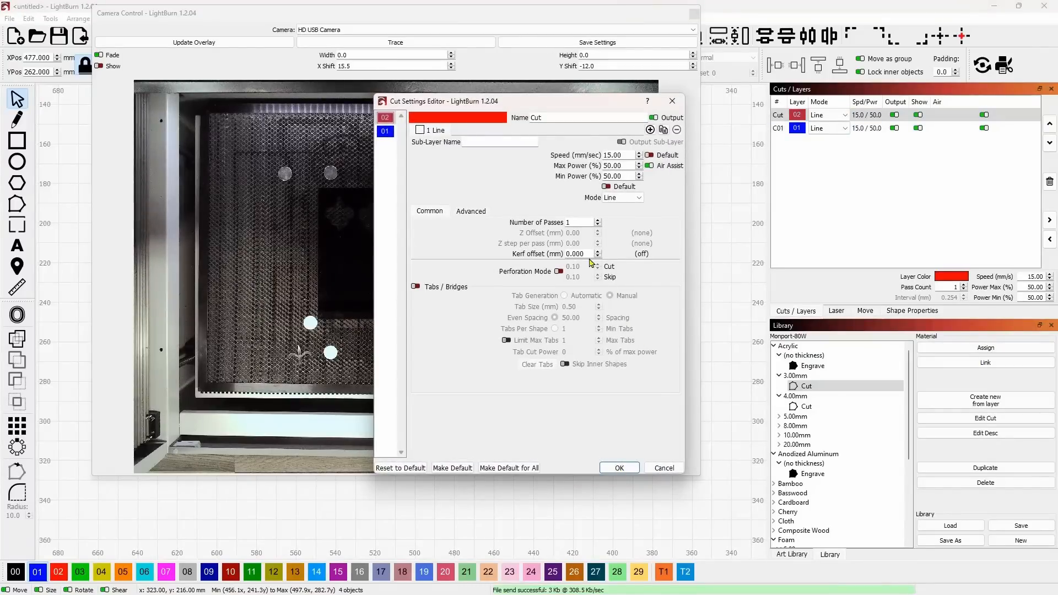
{"action": "left_click", "coordinate": [385, 131]}
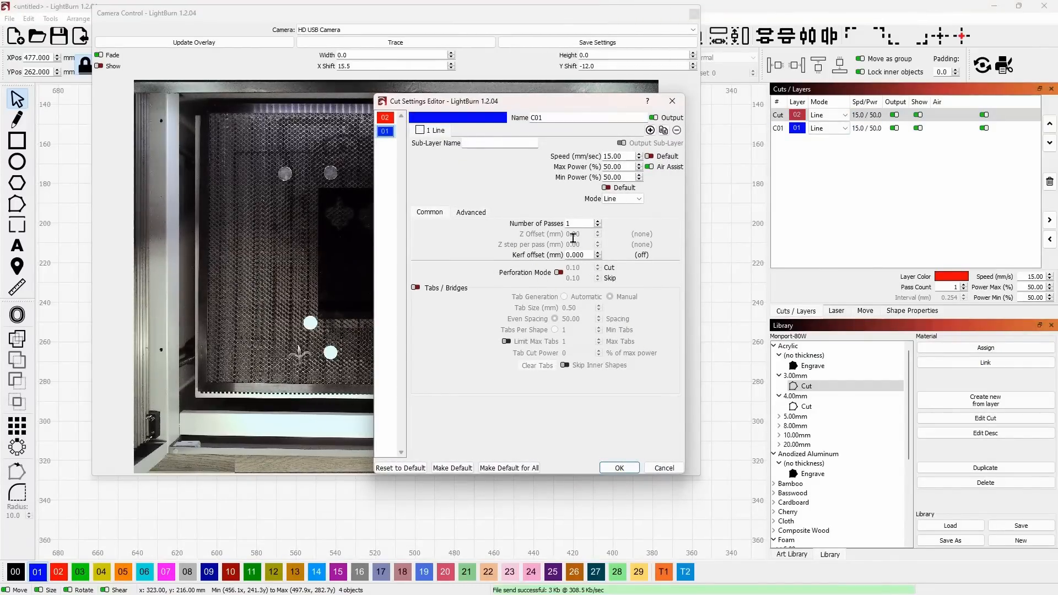
{"action": "left_click", "coordinate": [384, 118]}
{"action": "left_click", "coordinate": [384, 131]}
{"action": "double_click", "coordinate": [577, 255]}
{"action": "type", "text": "55"}
{"action": "left_click", "coordinate": [386, 118]}
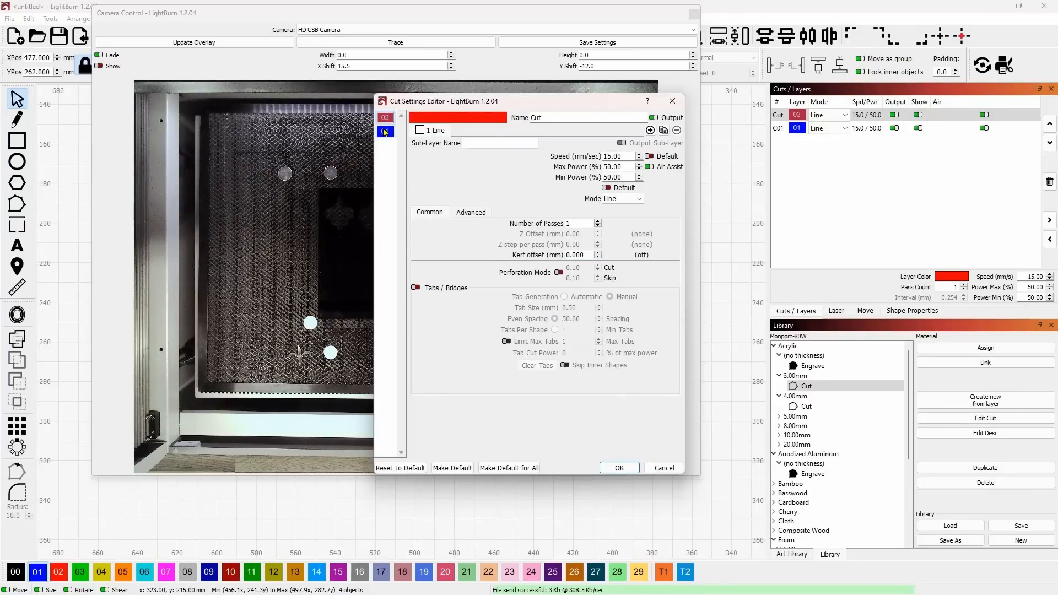
{"action": "left_click", "coordinate": [385, 132]}
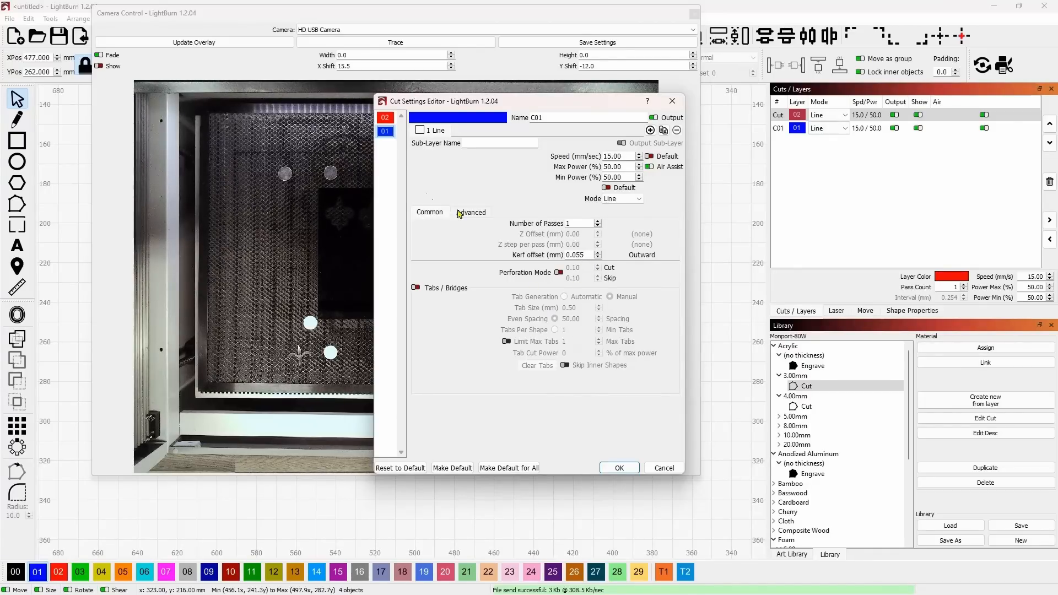
{"action": "left_click", "coordinate": [618, 468]}
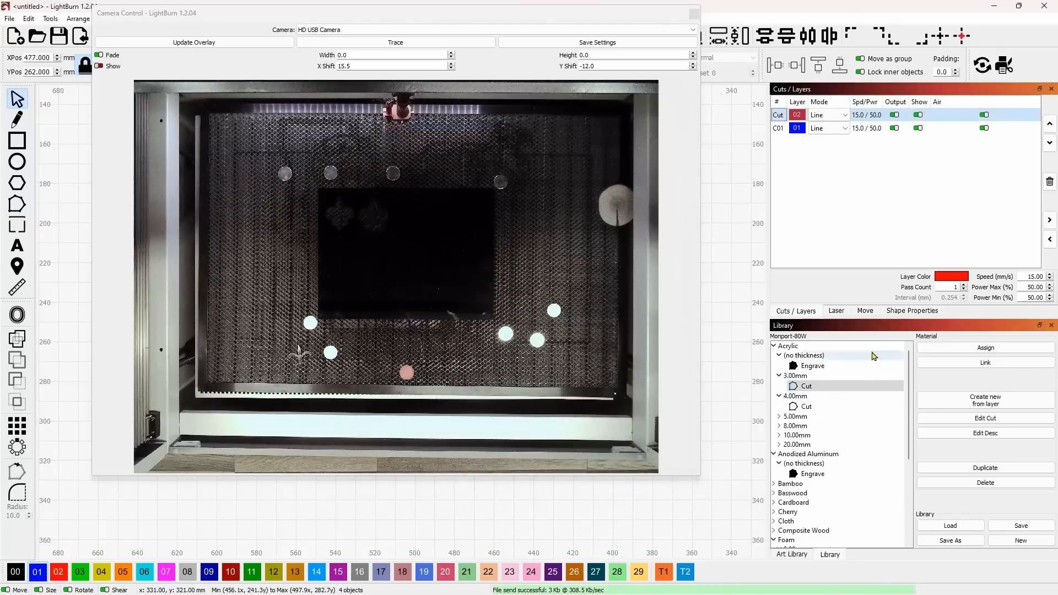
Start cutting the pendant and its inlay pieces on the laser
{"action": "left_click", "coordinate": [836, 311]}
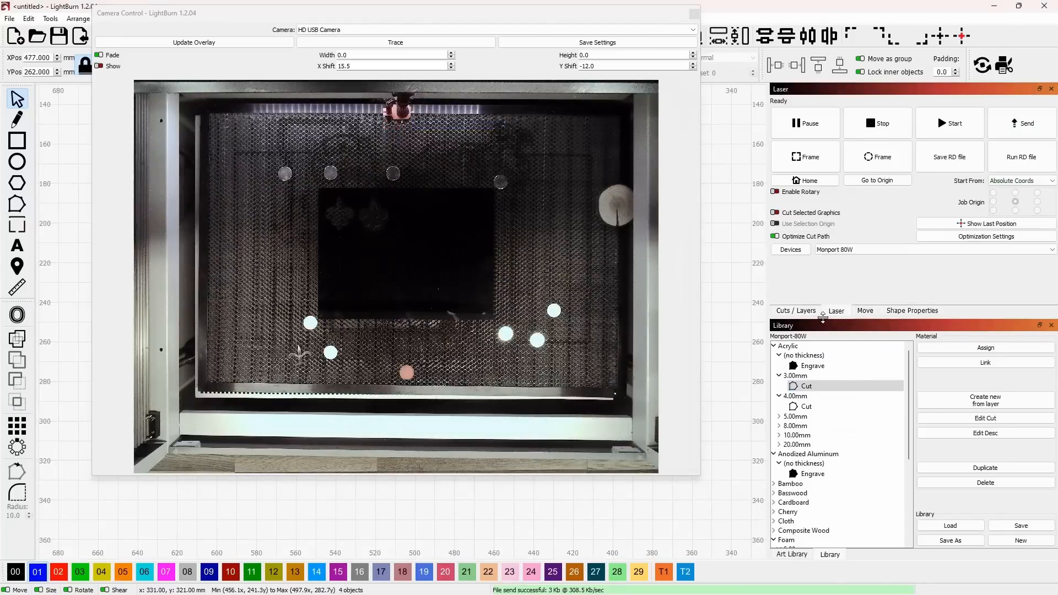
{"action": "left_click", "coordinate": [948, 123]}
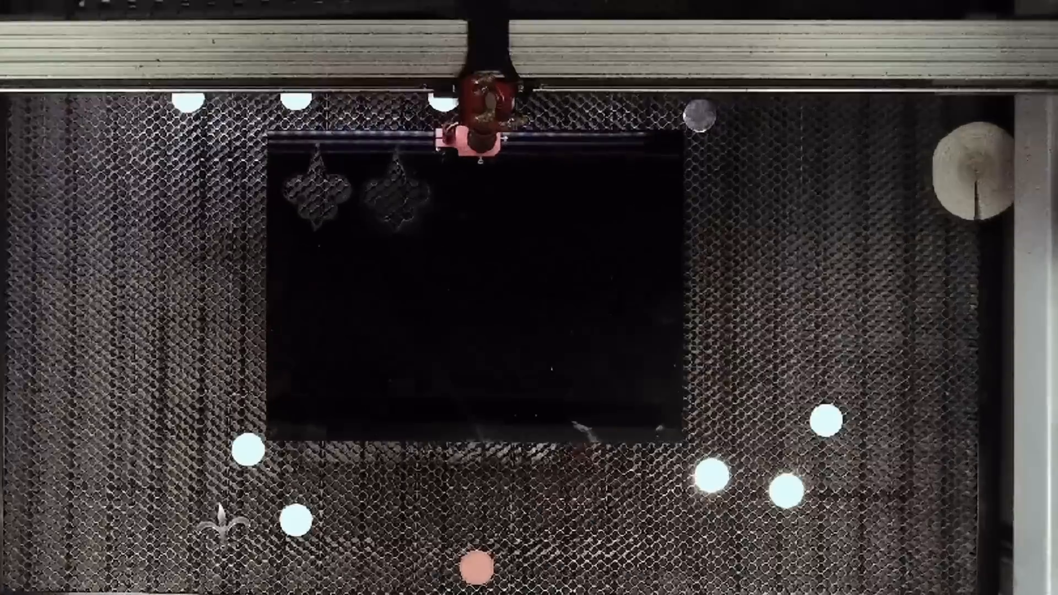